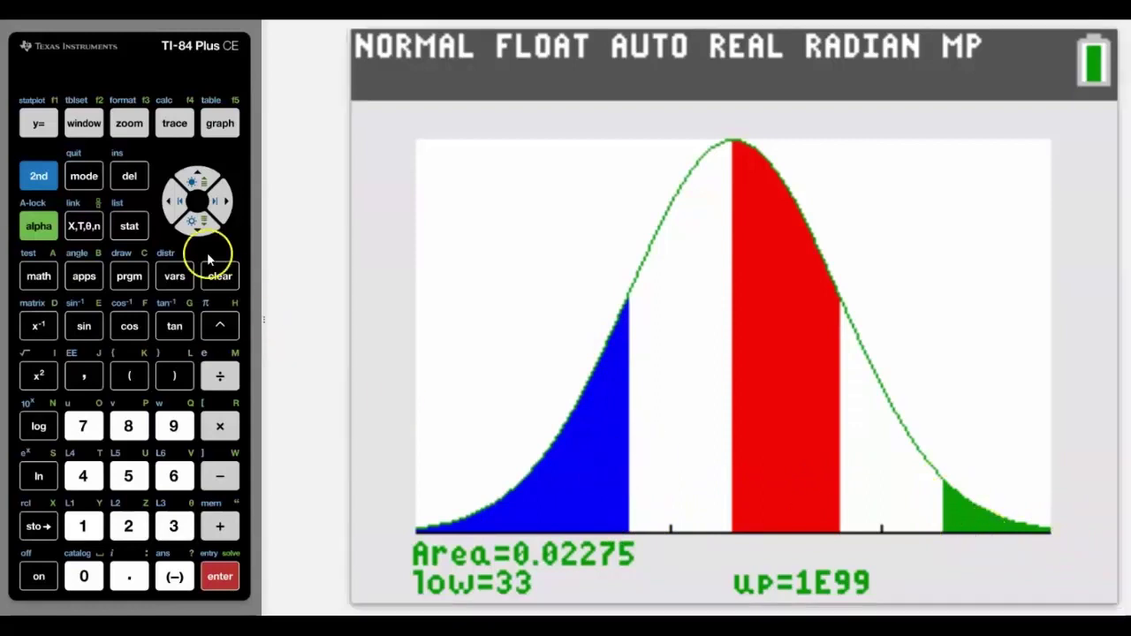
Open the DISTR menu listing normalpdf, normalcdf, invNorm and related functions.
click(36, 173)
click(177, 279)
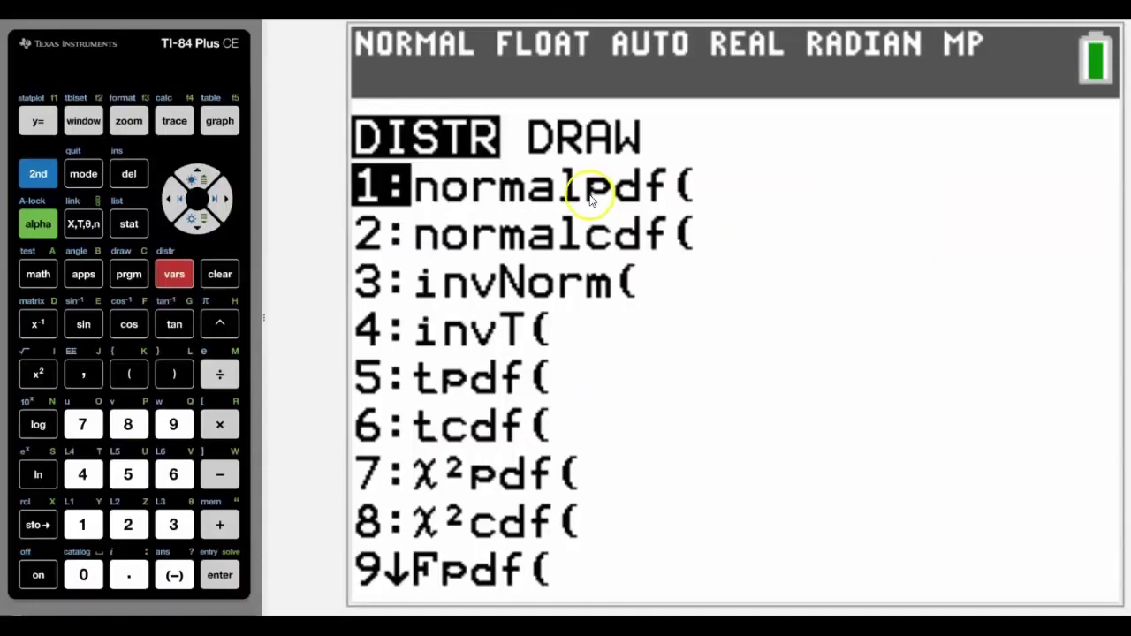
click(38, 173)
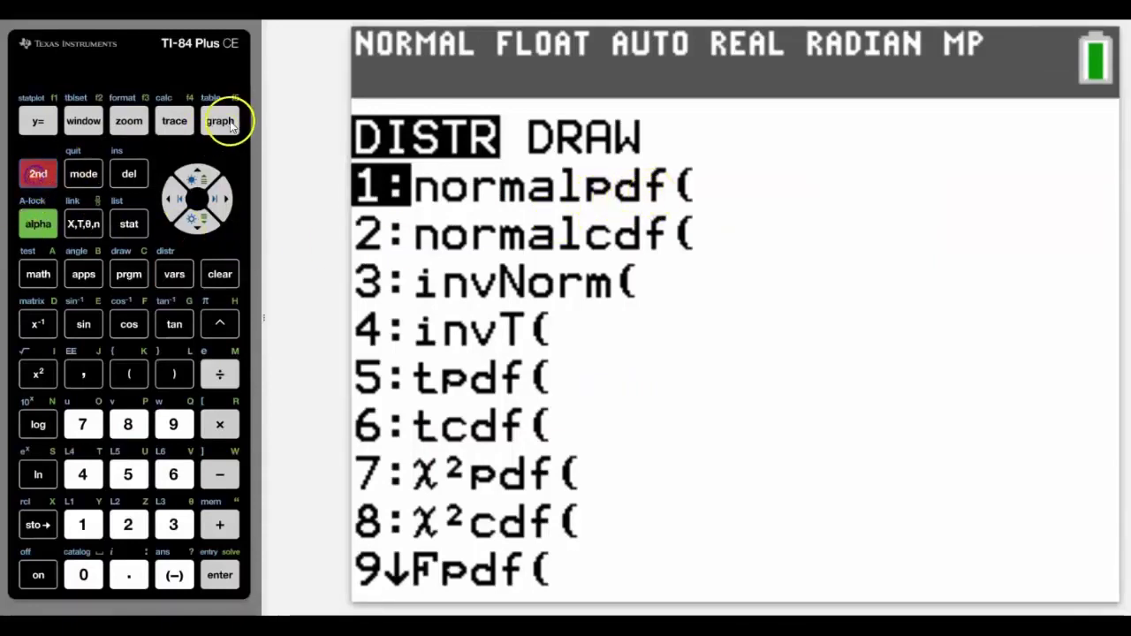
click(219, 129)
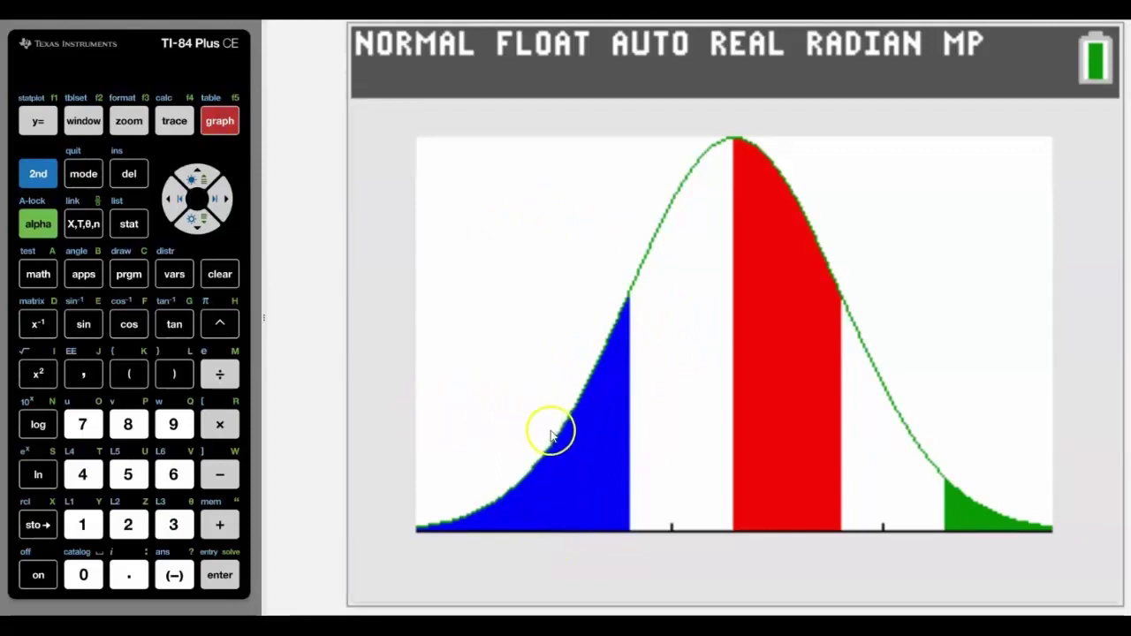
click(35, 169)
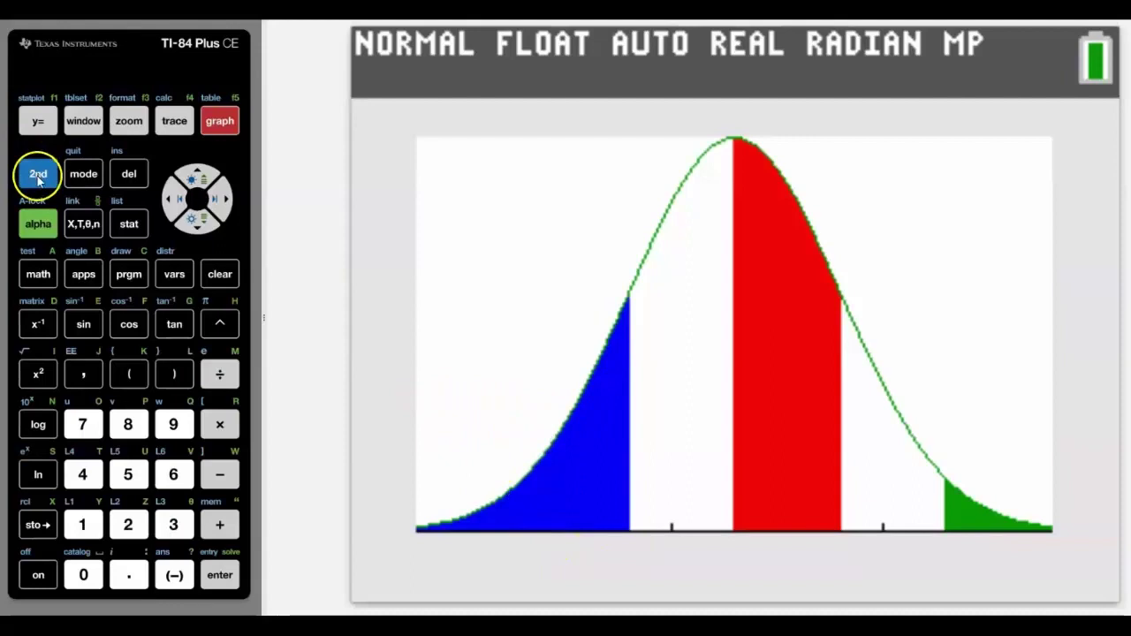
click(39, 182)
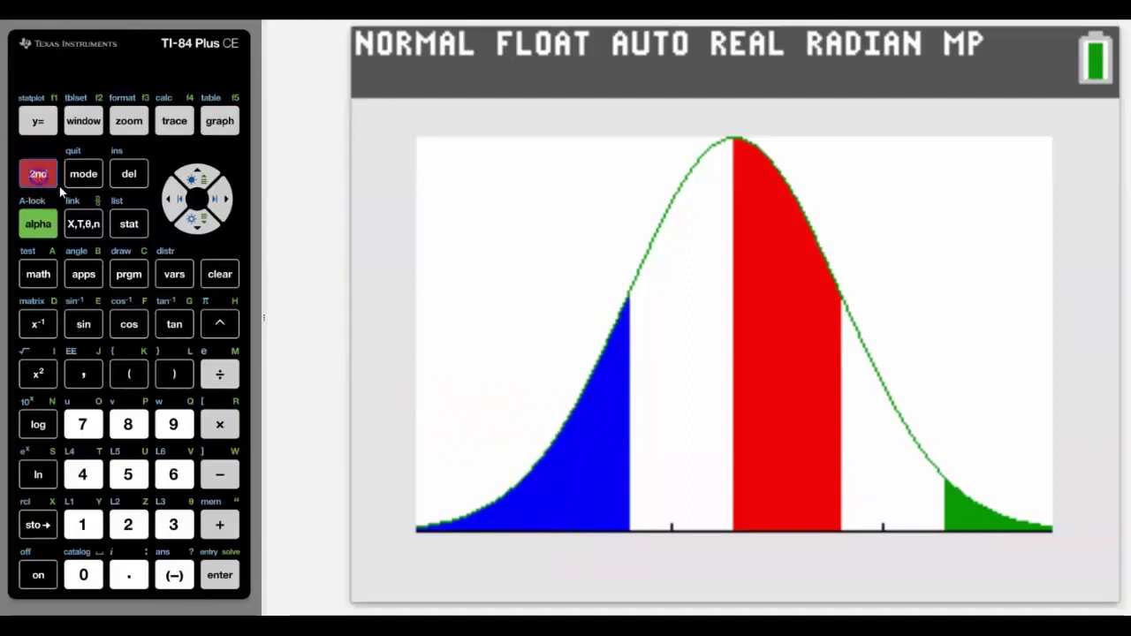
click(175, 274)
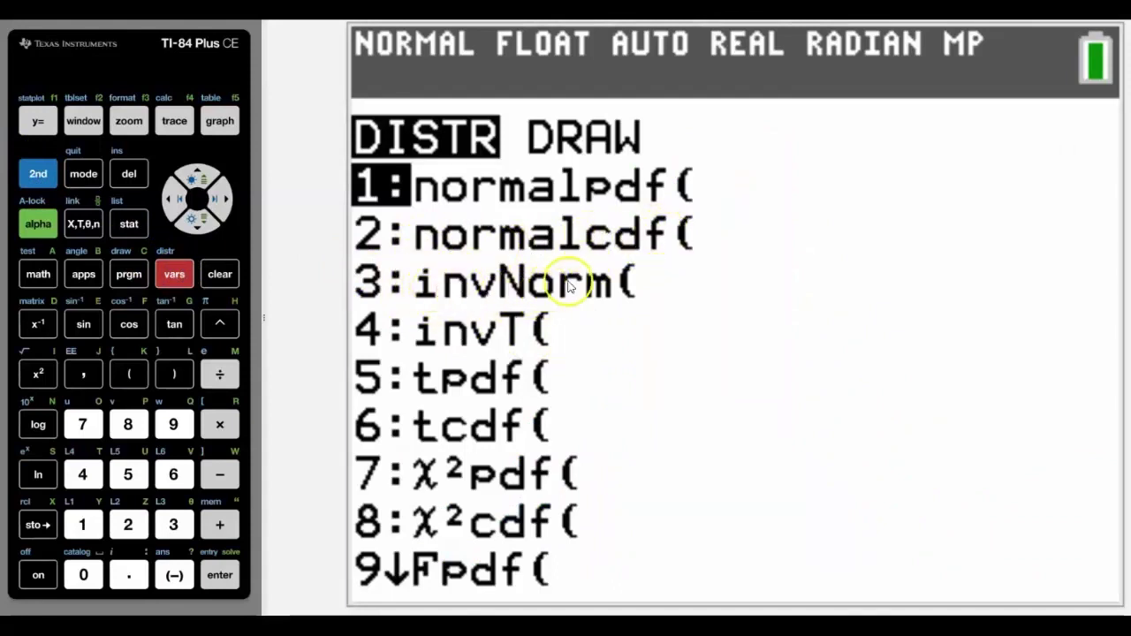
Put normalcdf( on the home screen, then clear the unfinished entry.
click(198, 219)
click(220, 575)
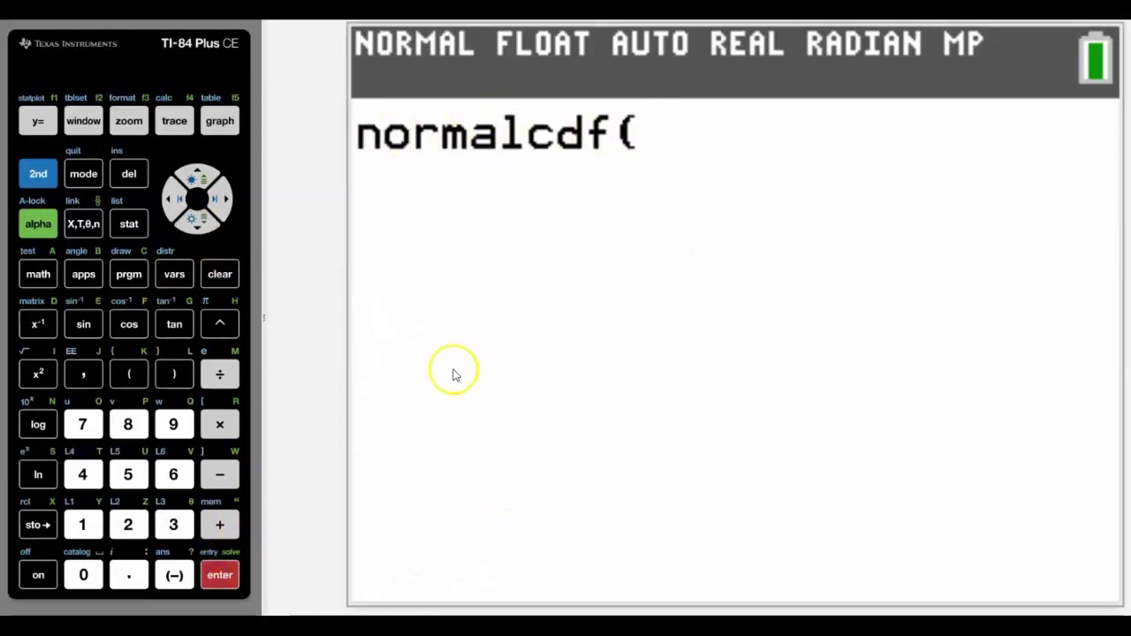
click(221, 277)
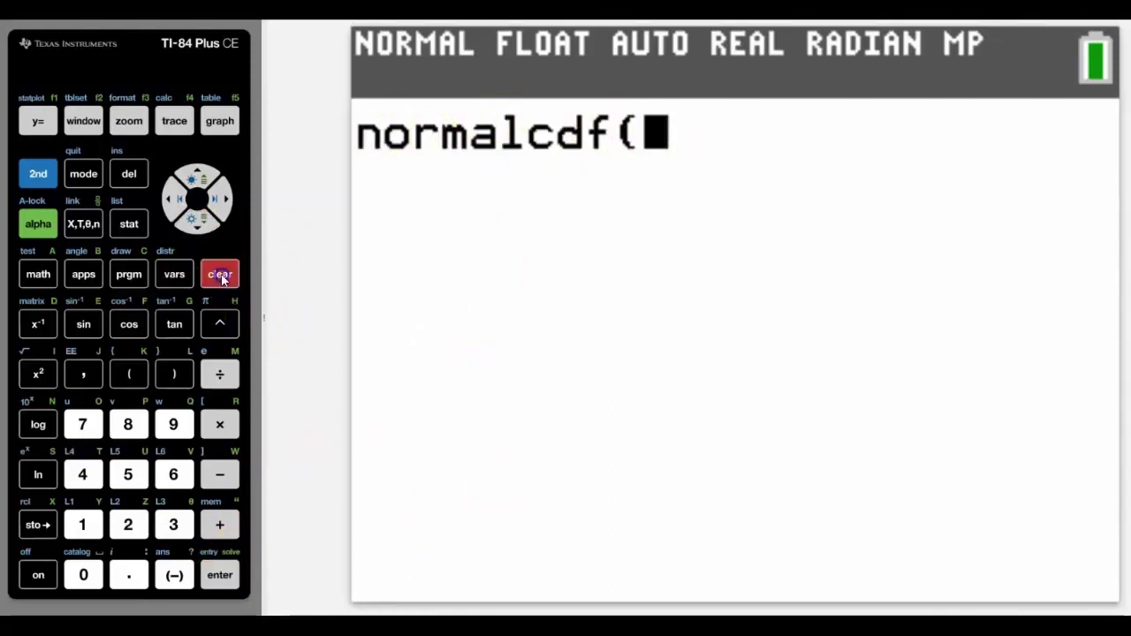
Open the normalcdf wizard from the DISTR menu as option 2.
click(35, 174)
click(174, 274)
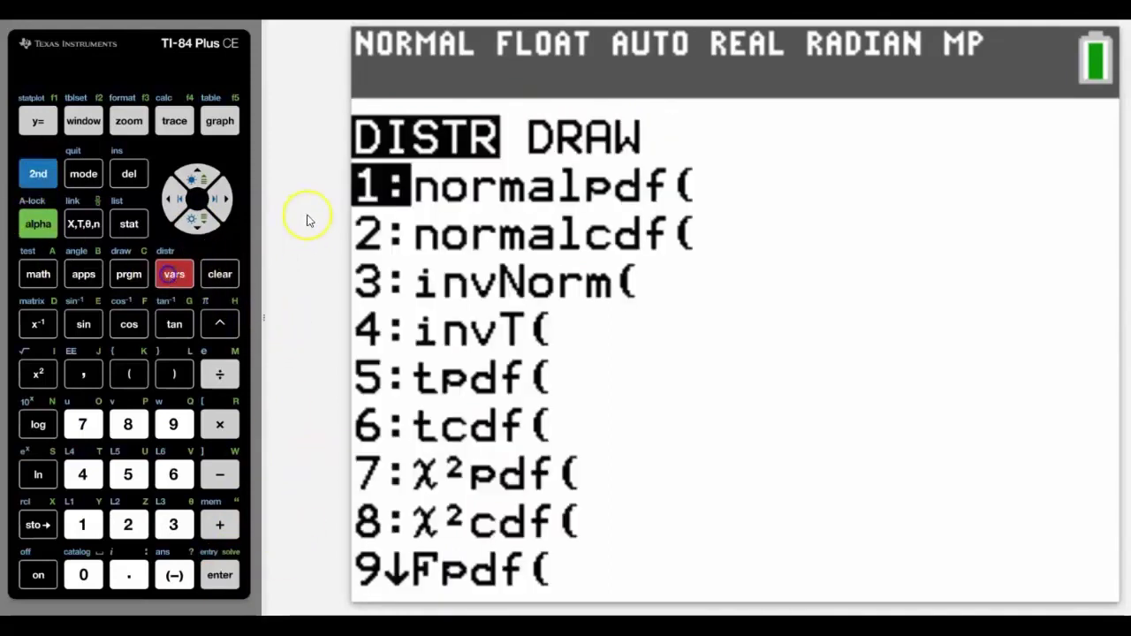
click(129, 525)
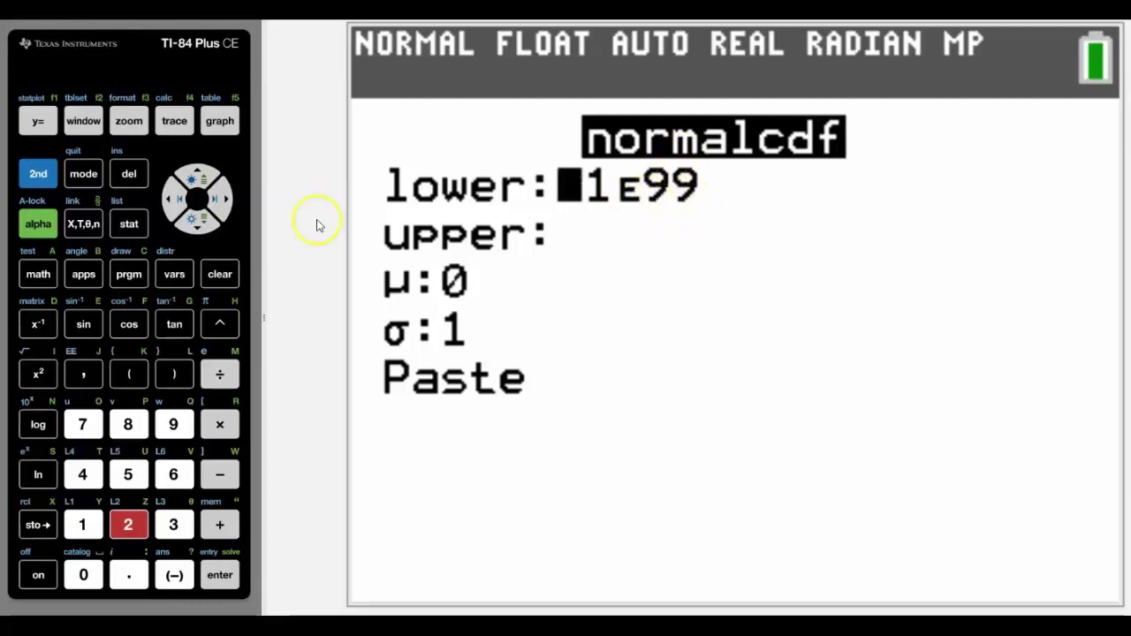
Enter upper 18, μ 23, σ 5 in normalcdf and evaluate to 0.1586552596.
click(200, 219)
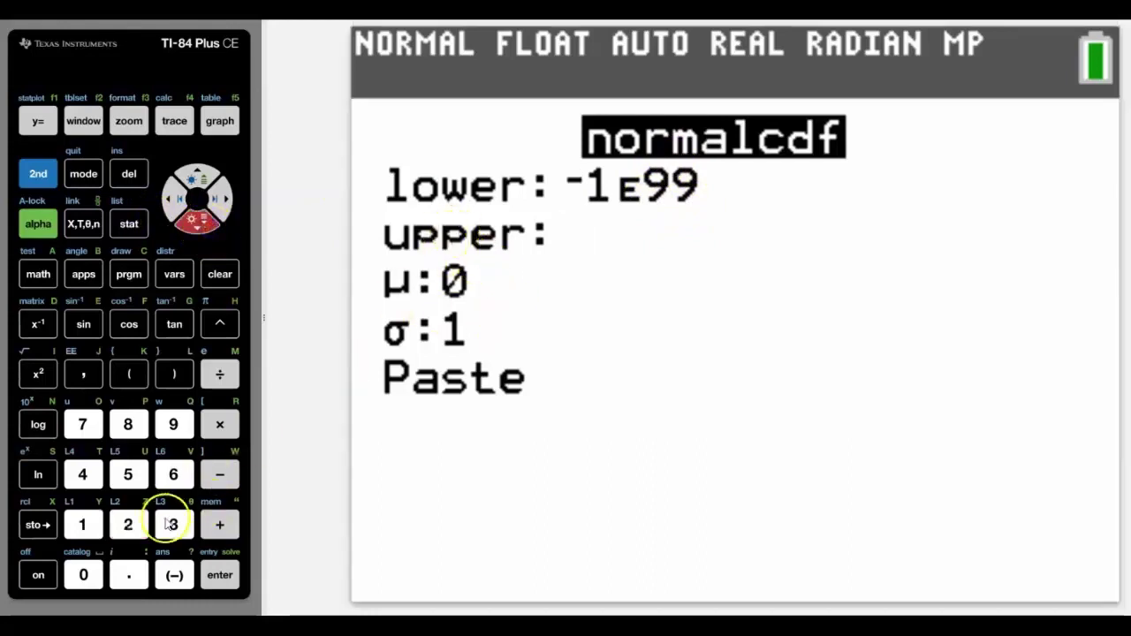
click(128, 525)
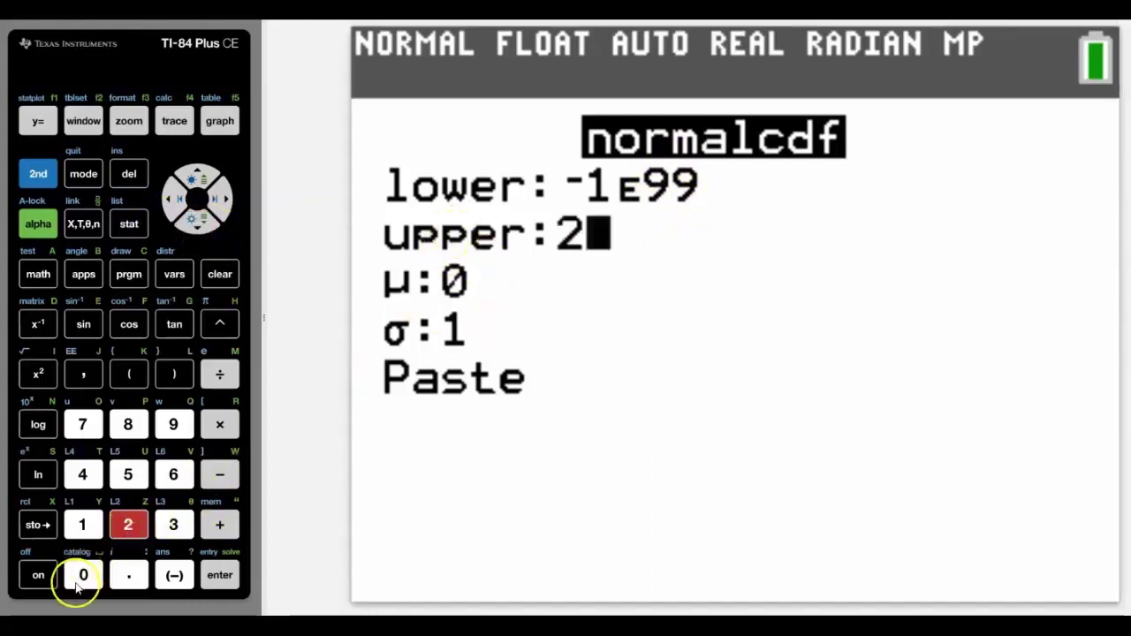
click(168, 202)
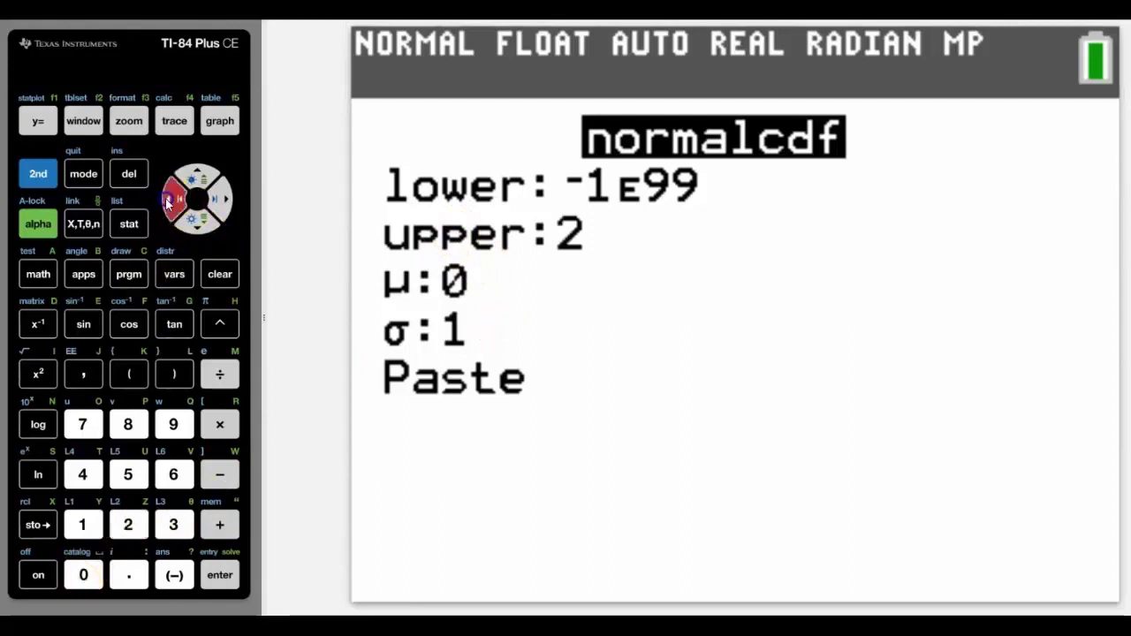
click(82, 525)
click(129, 425)
click(234, 590)
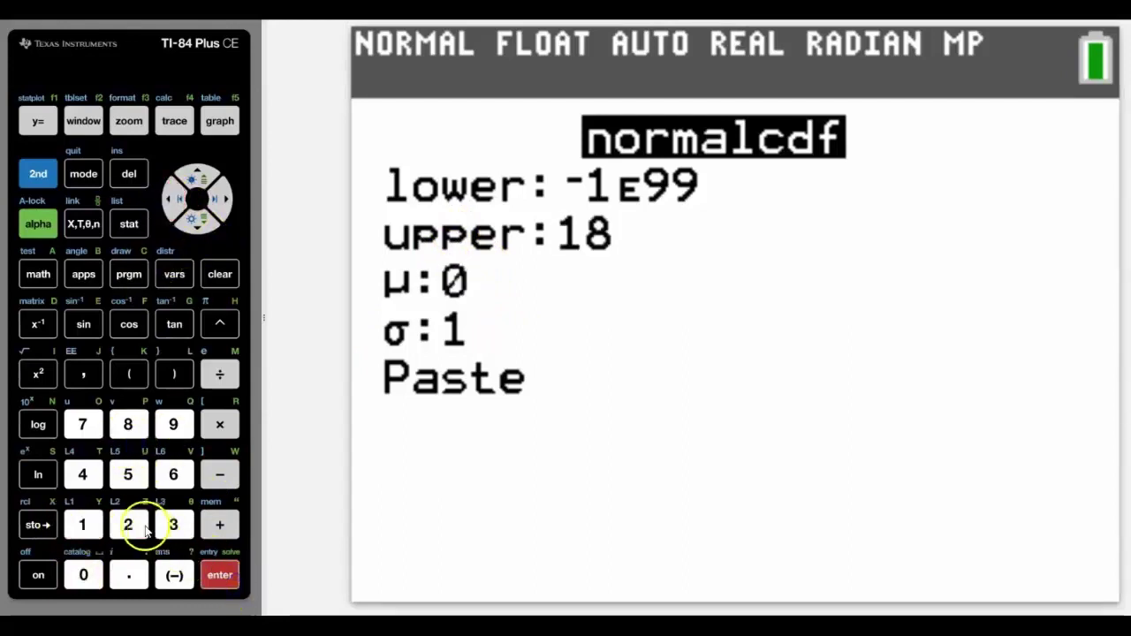
click(128, 525)
click(174, 525)
click(215, 584)
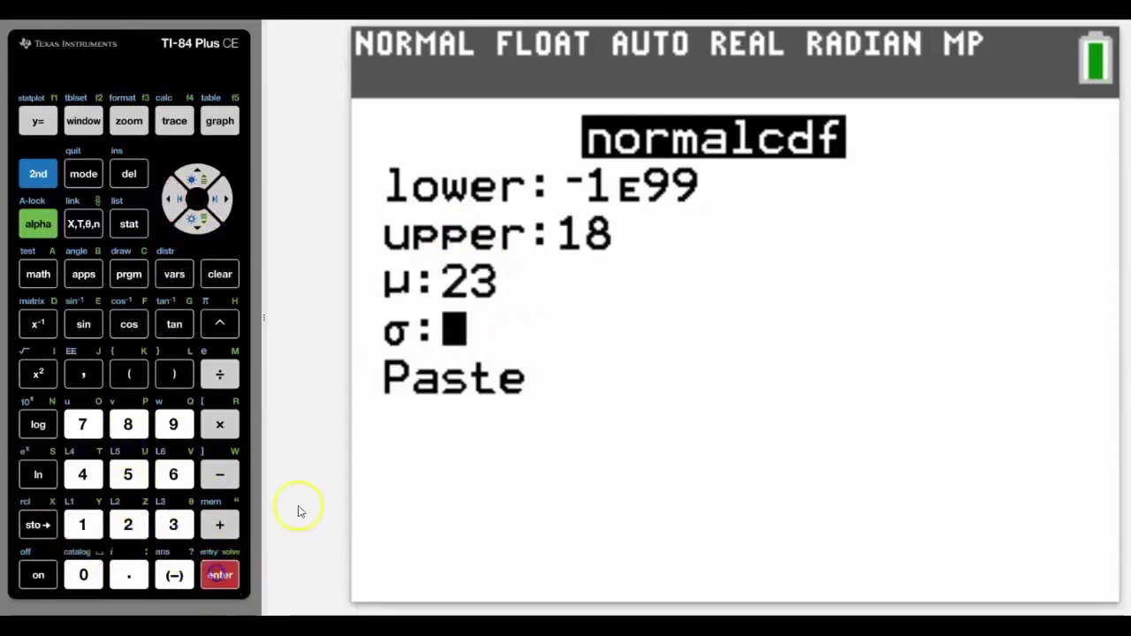
click(128, 475)
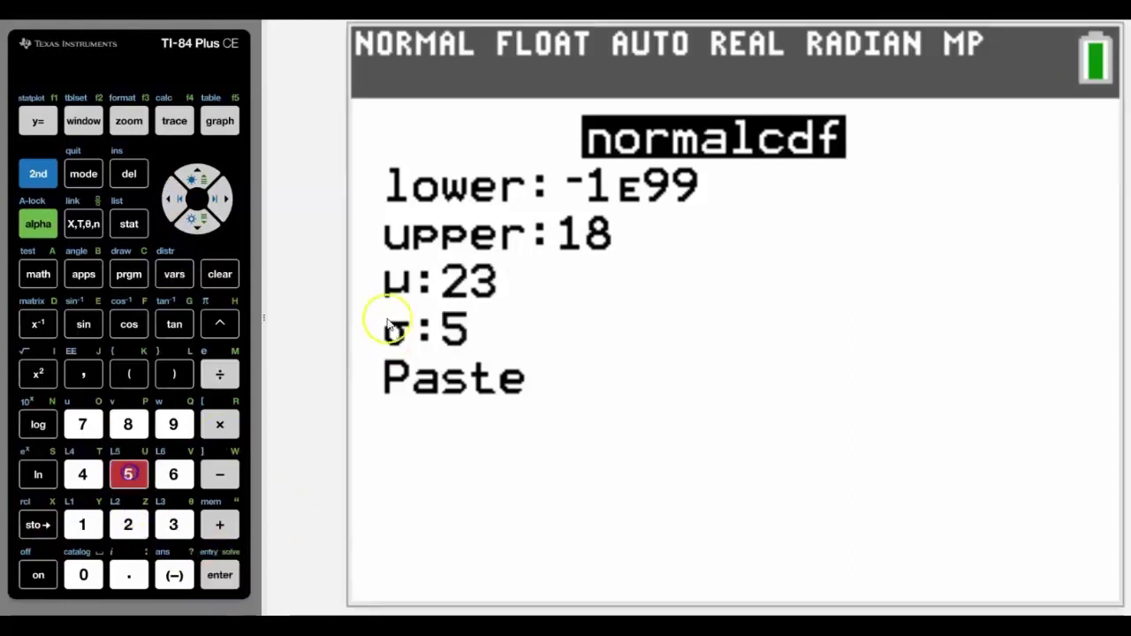
click(215, 580)
click(218, 586)
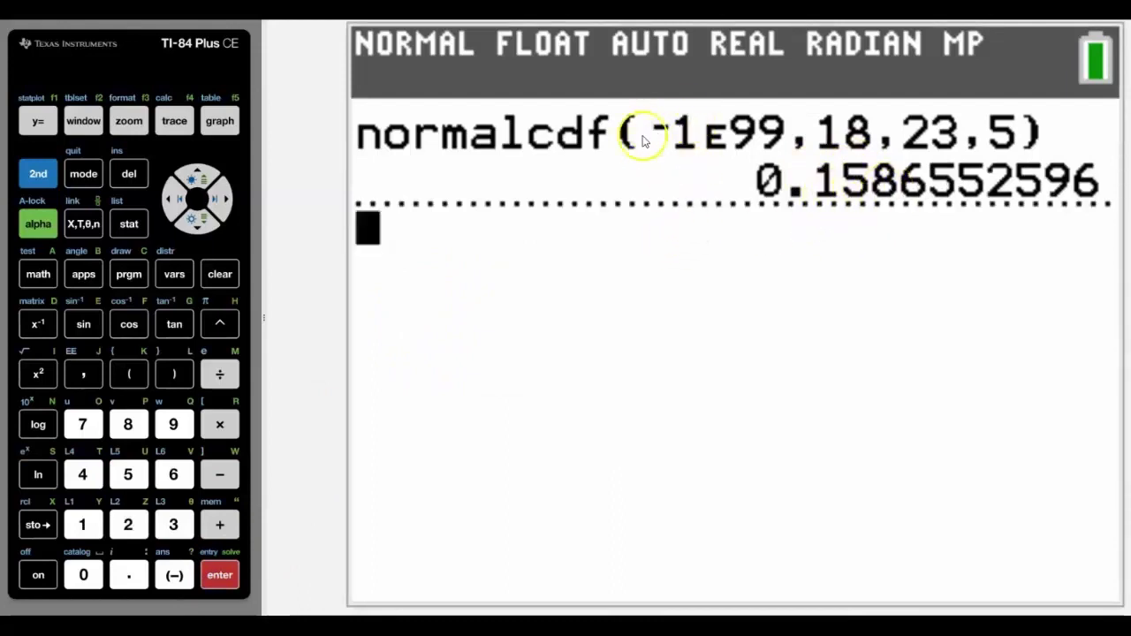
Compute normalcdf(15,18,23,5), getting 0.1038559702.
click(37, 177)
click(174, 274)
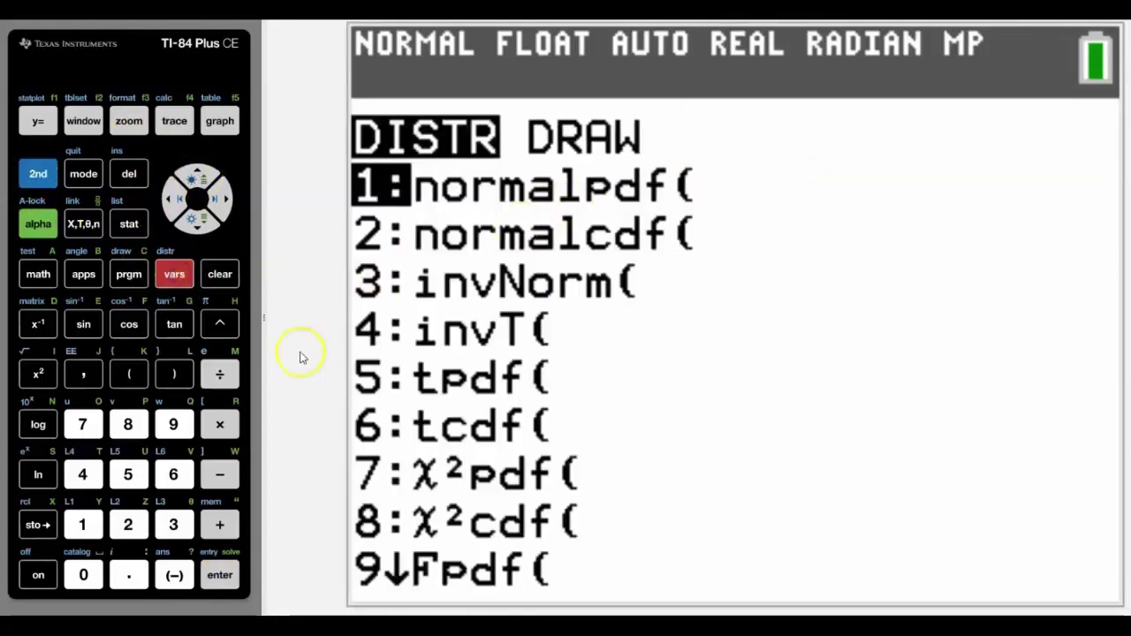
click(127, 524)
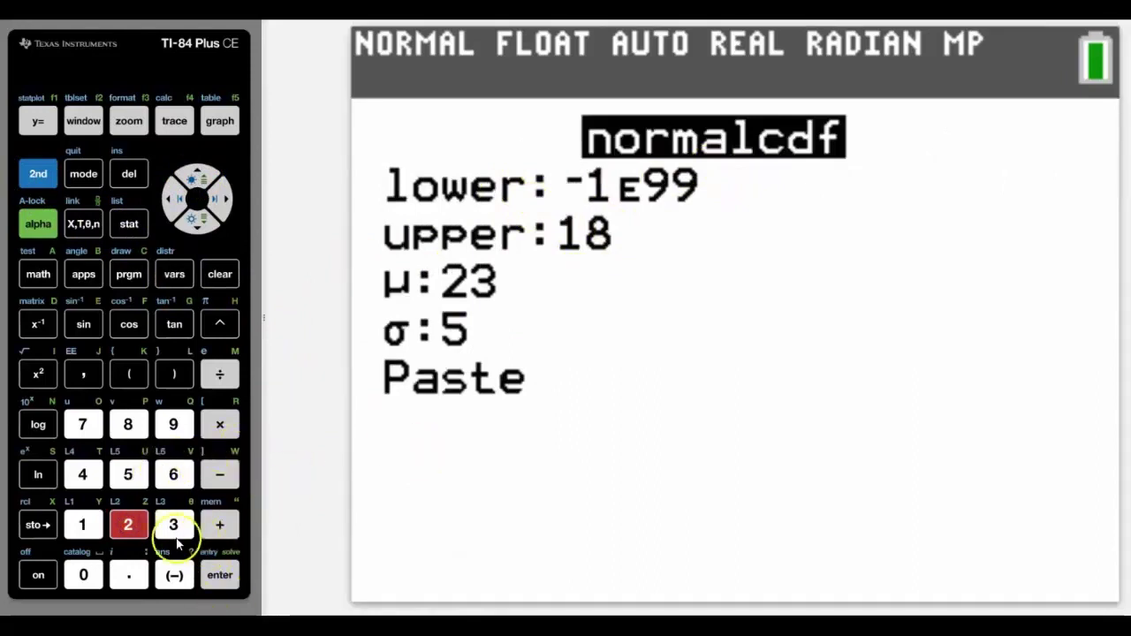
click(82, 524)
click(127, 474)
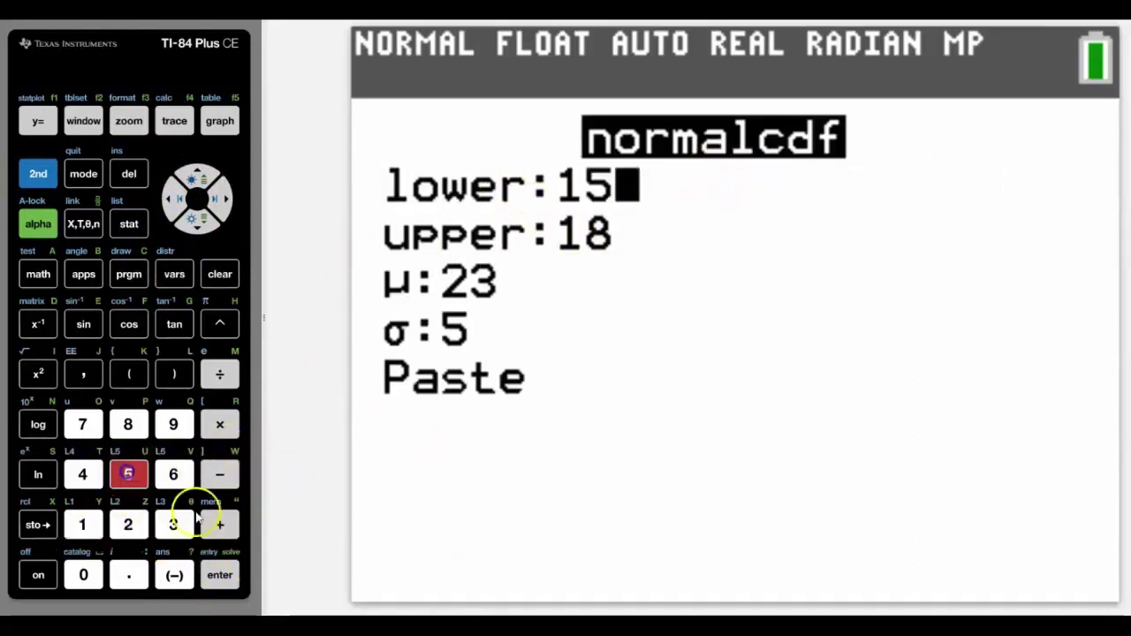
click(220, 575)
click(220, 574)
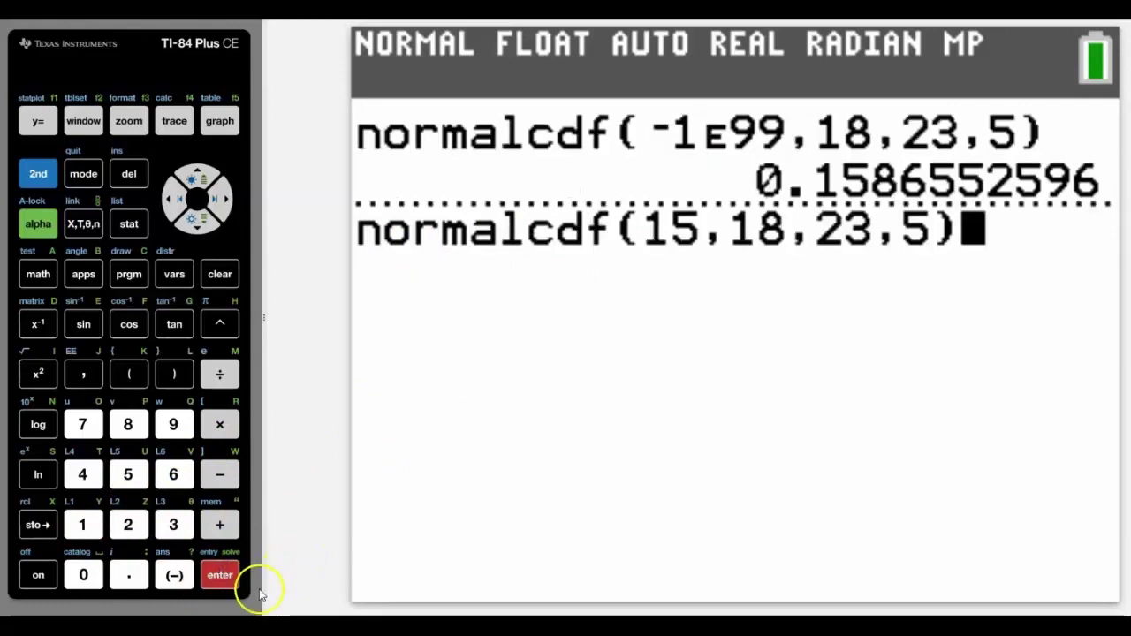
click(232, 575)
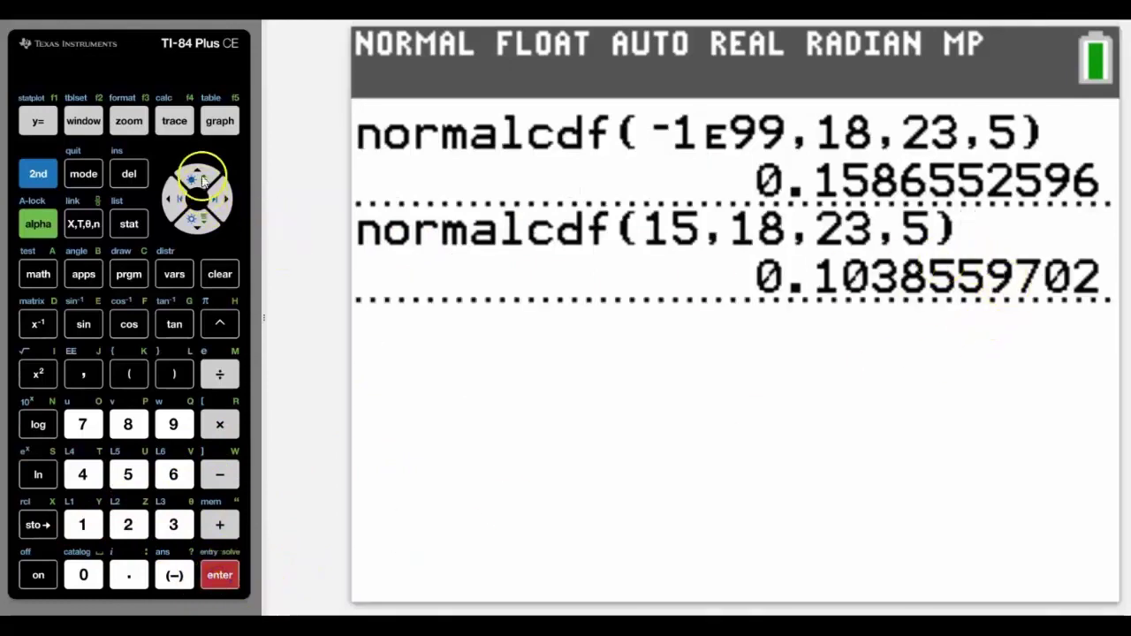
Edit the recalled command's upper bound to 20 and evaluate to 0.2194537752.
key(Up)
key(Up)
click(220, 575)
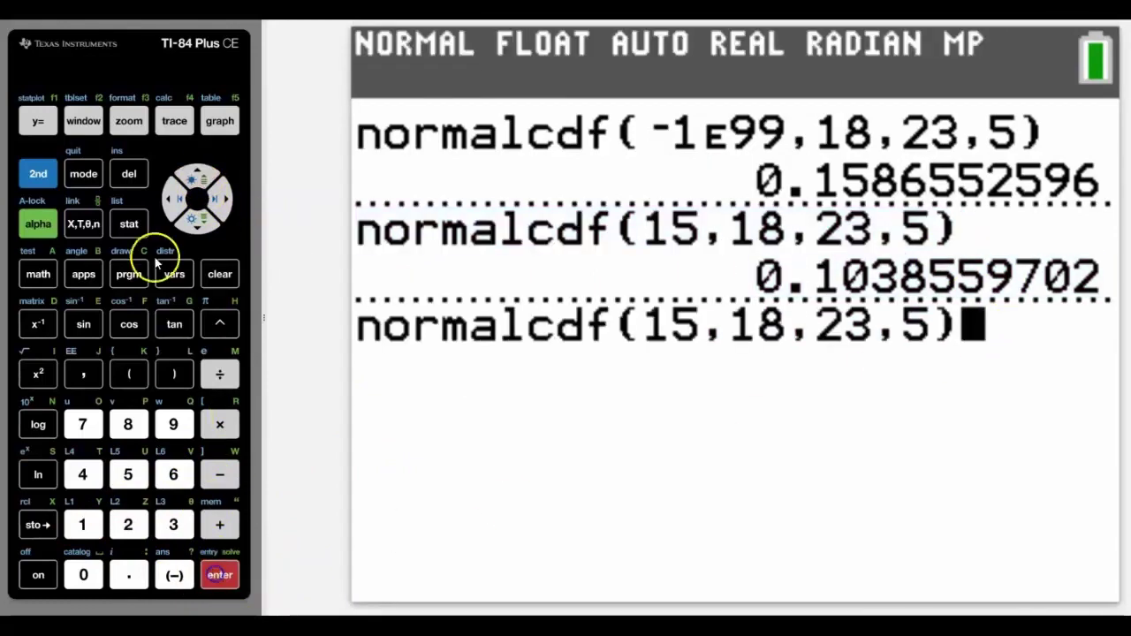
click(175, 202)
click(175, 203)
click(175, 203)
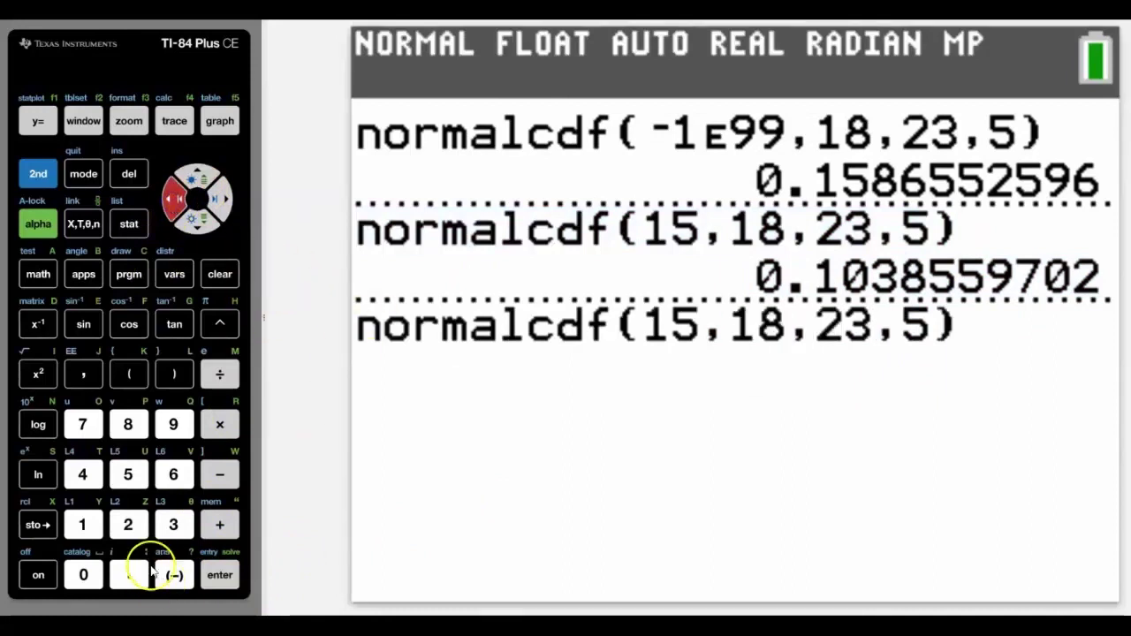
click(127, 524)
click(83, 575)
click(212, 575)
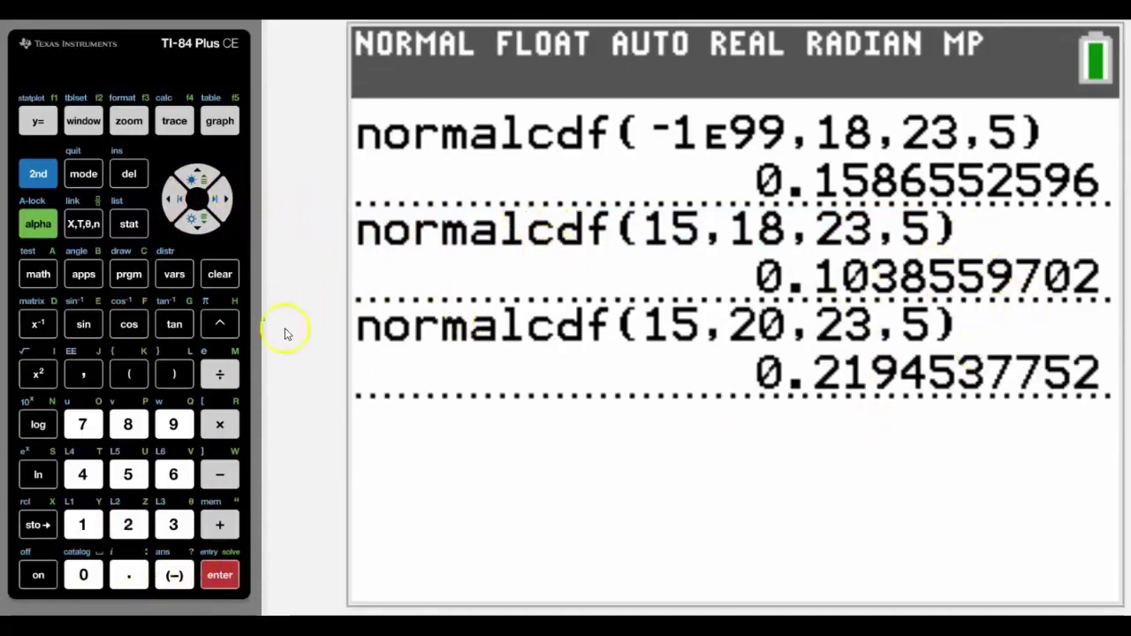
click(38, 175)
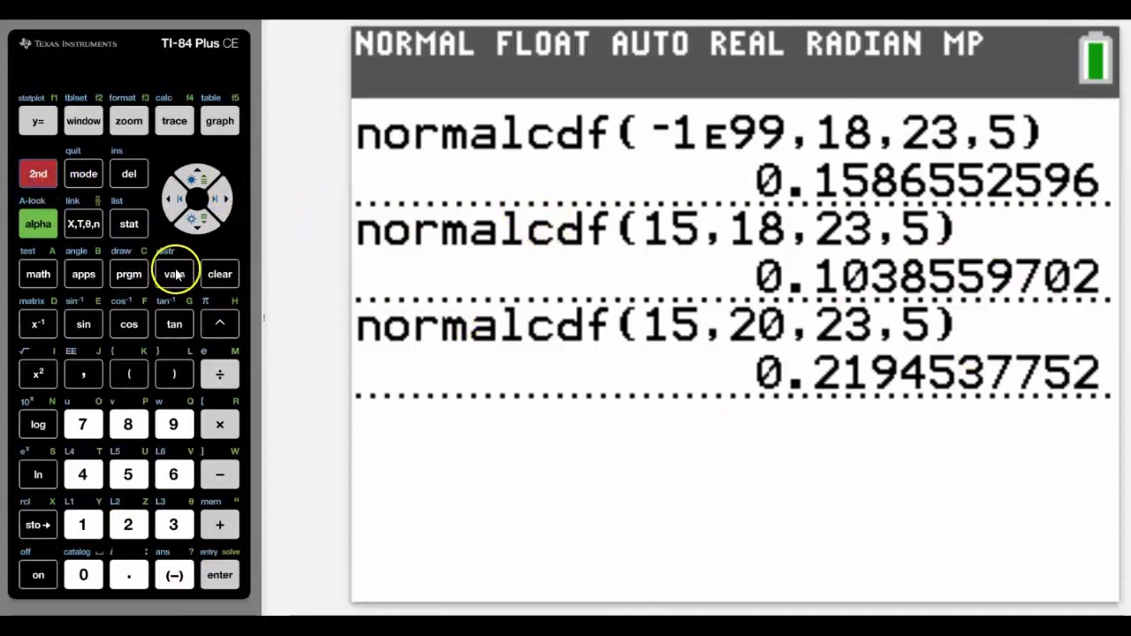
Open the invNorm wizard and enter area 0.05.
click(174, 274)
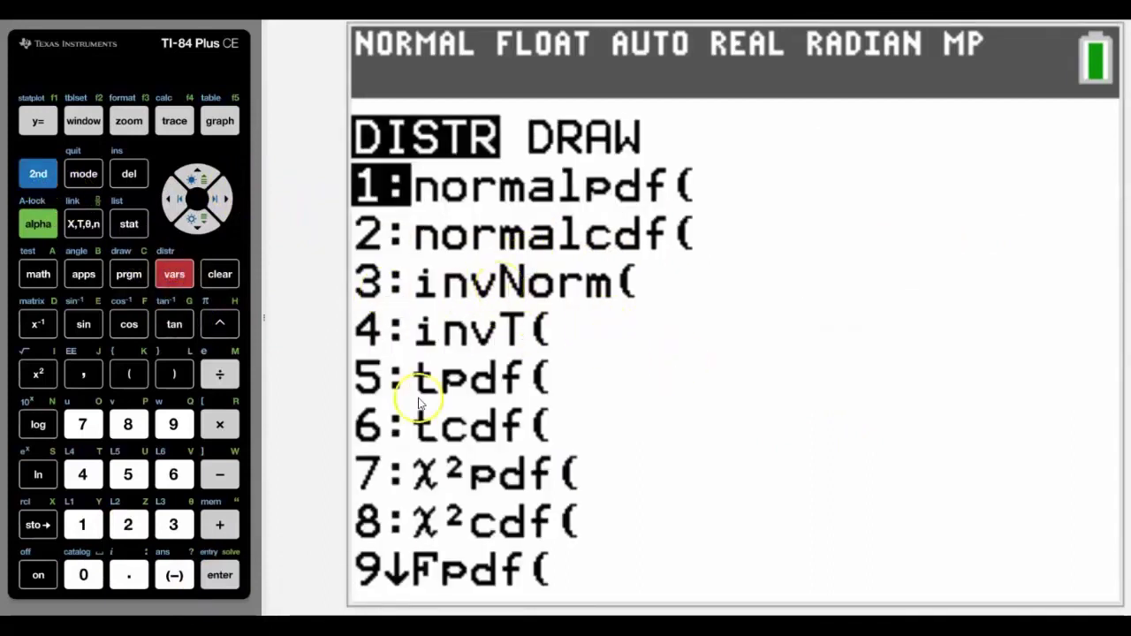
click(175, 525)
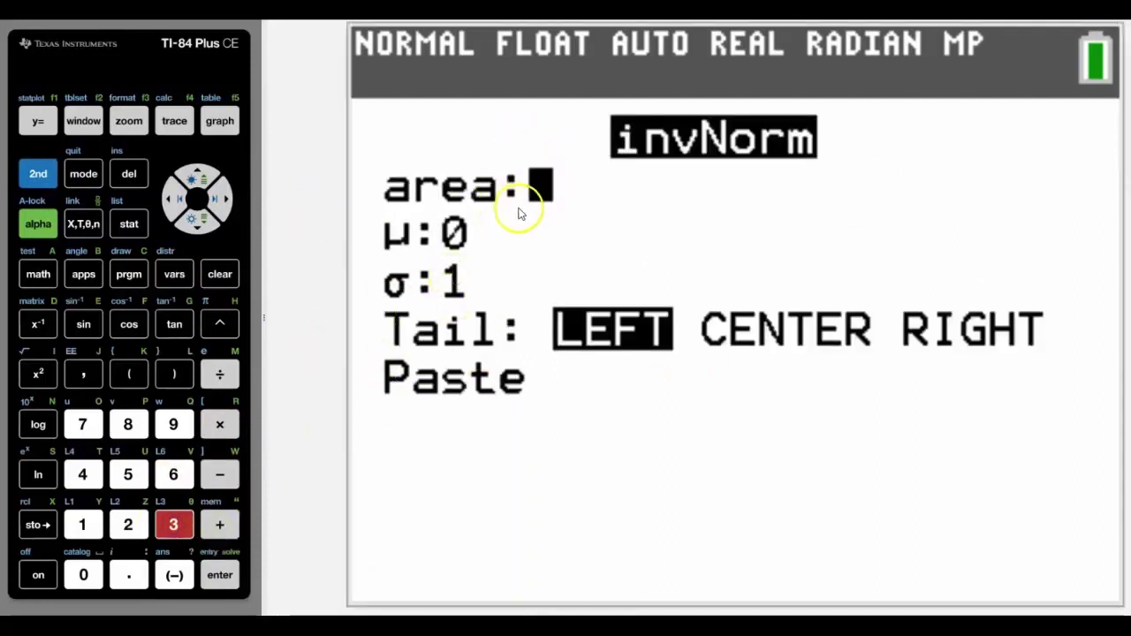
click(83, 575)
click(128, 575)
click(84, 575)
click(128, 475)
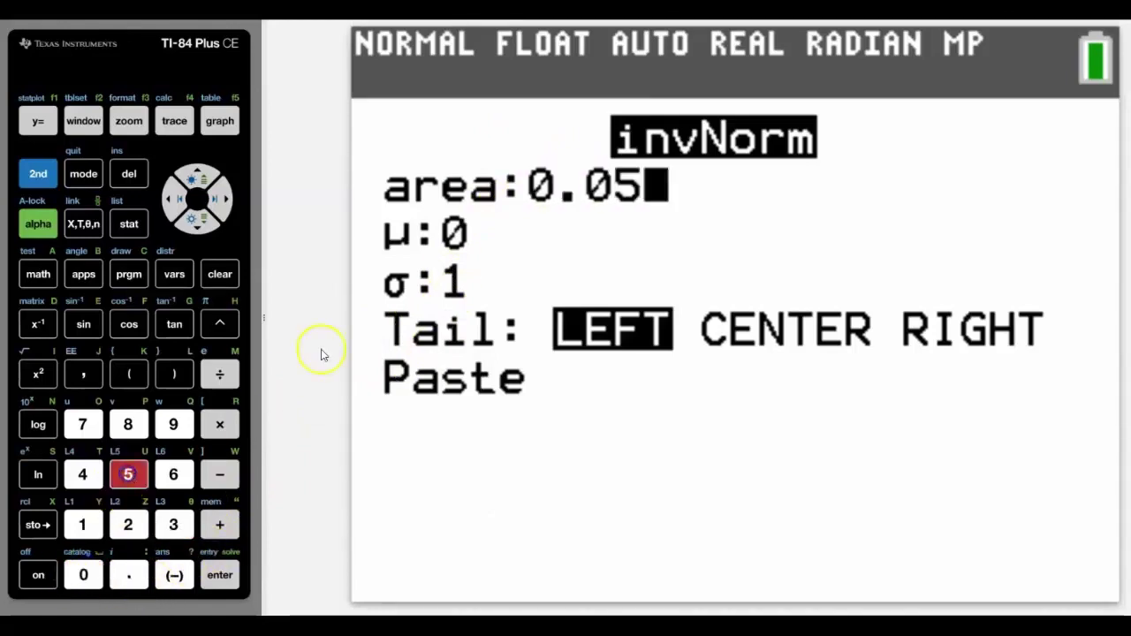
Set μ 23, σ 5, LEFT tail, then paste and evaluate to 14.77573187.
click(197, 226)
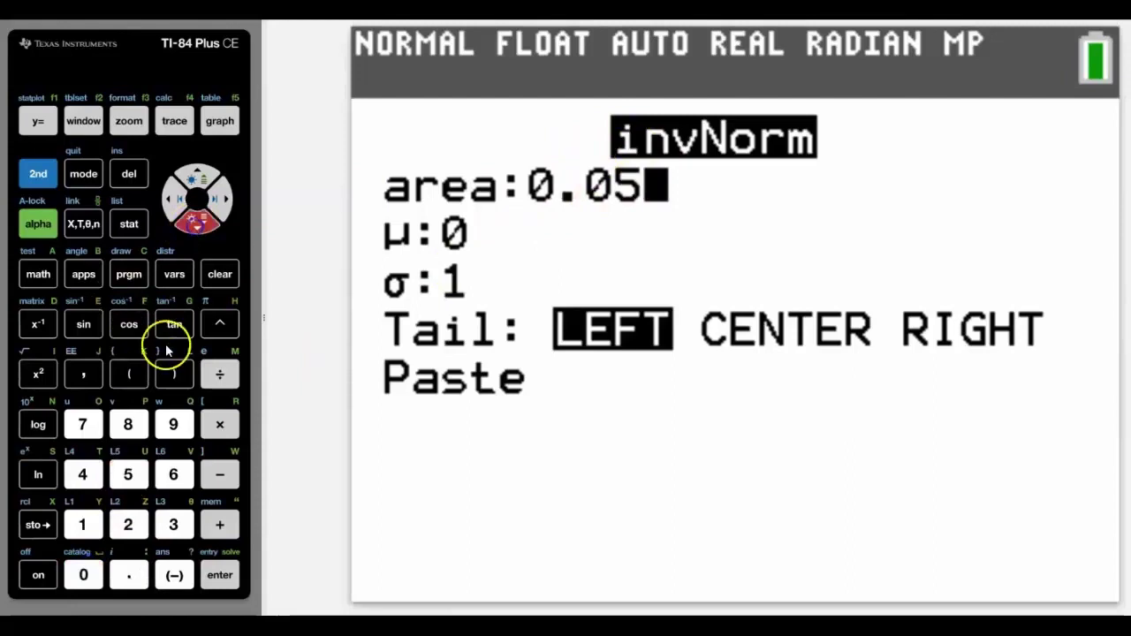
click(128, 525)
click(175, 525)
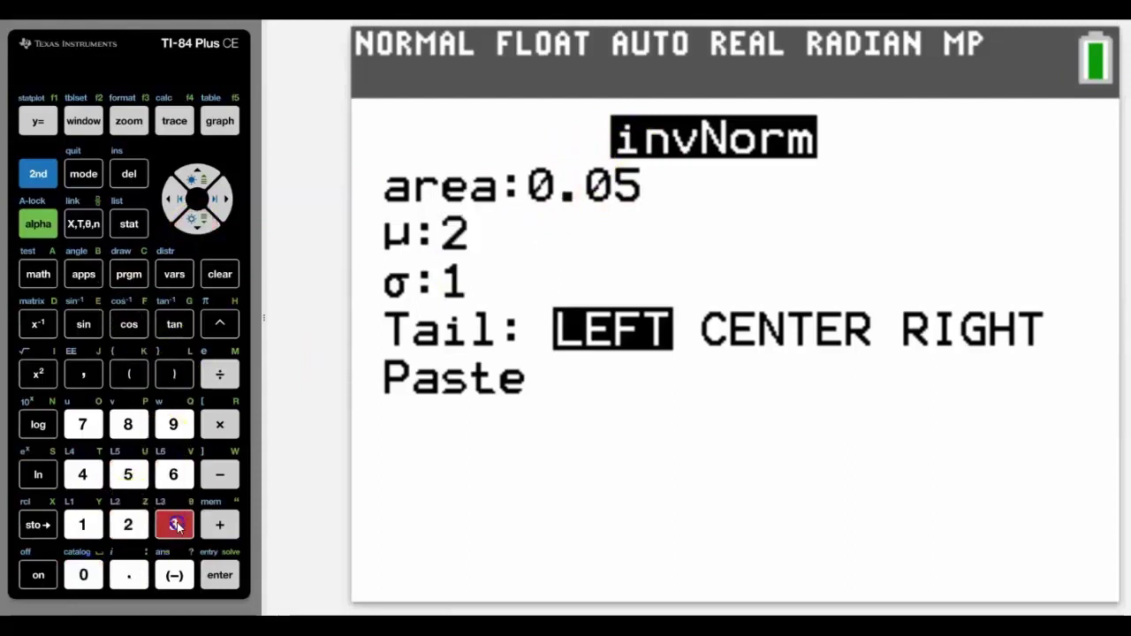
click(221, 575)
click(129, 476)
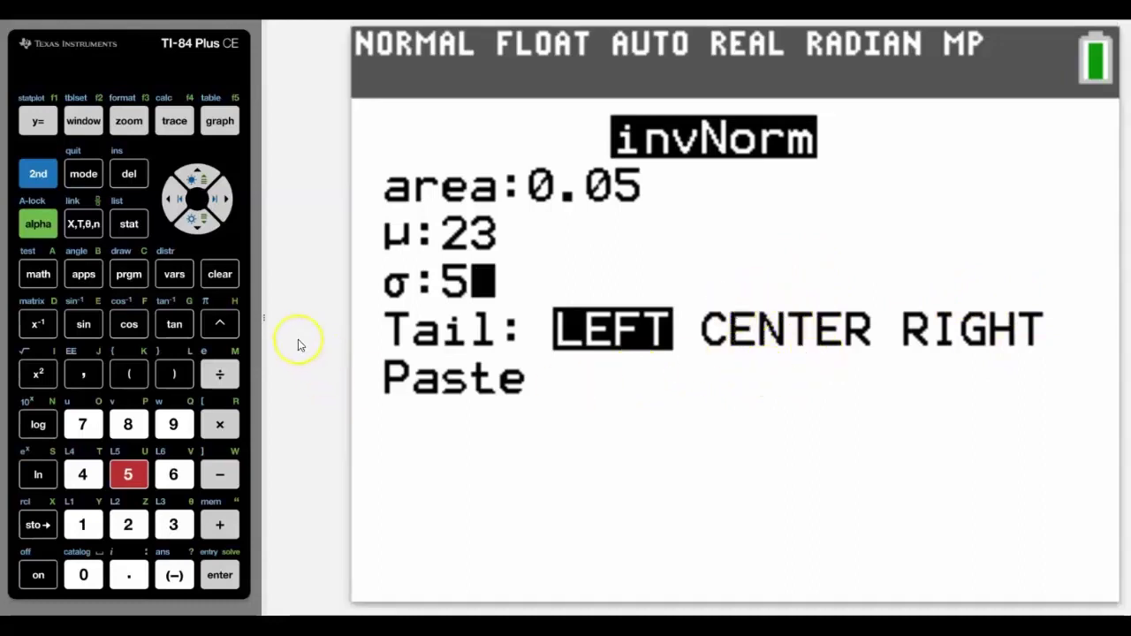
click(194, 218)
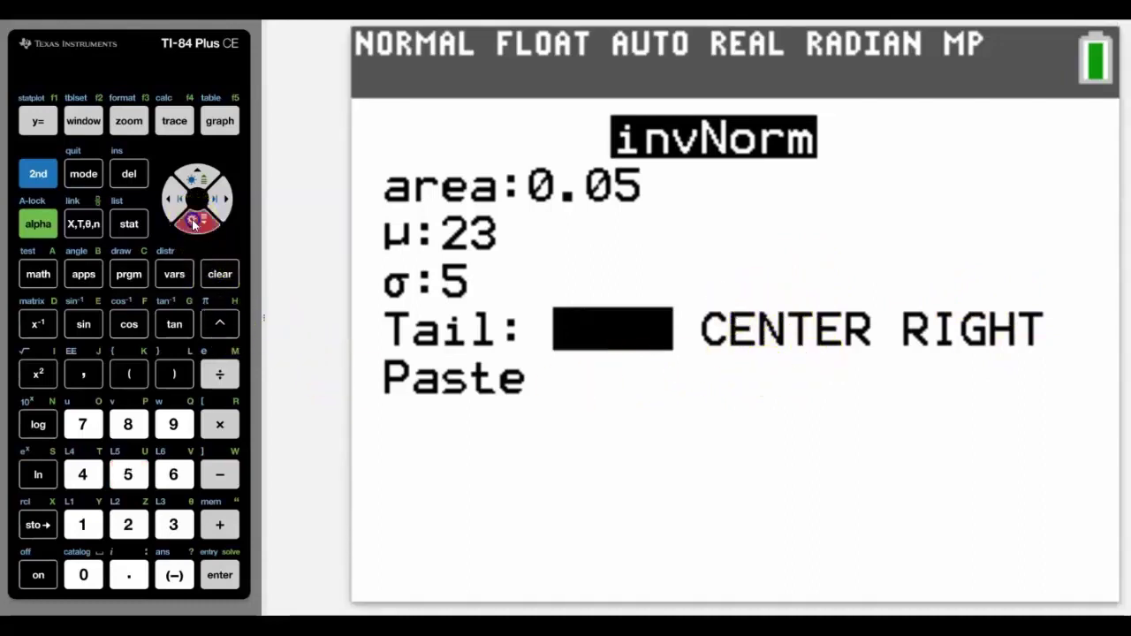
click(219, 576)
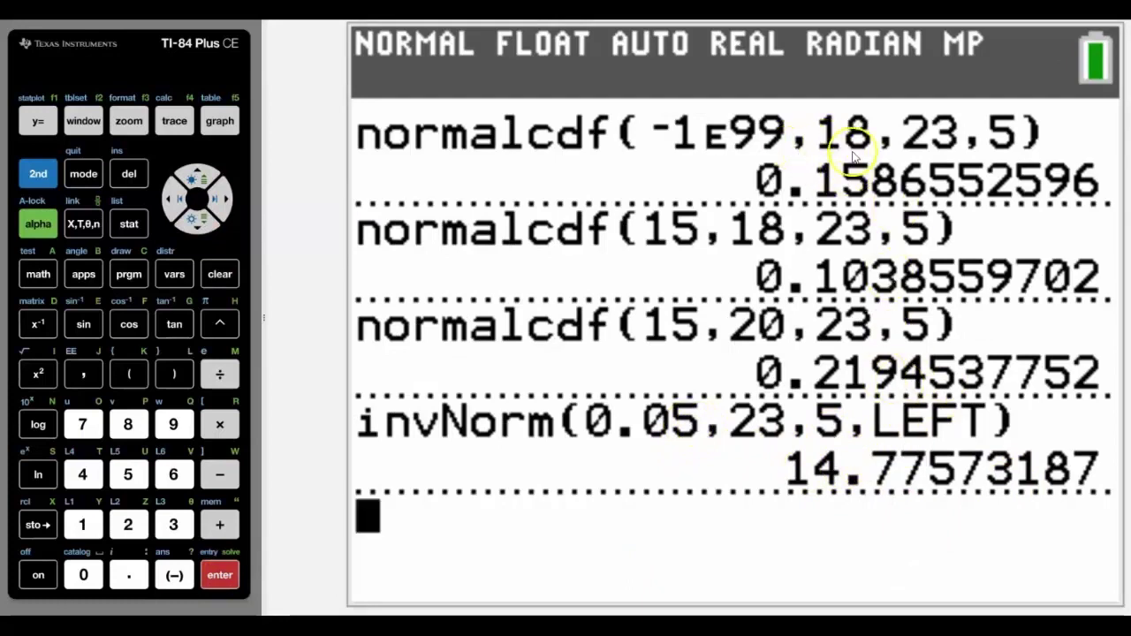
Recall normalcdf(-1E99,18,23,5) from history and re-evaluate it to 0.1586552596.
click(193, 179)
click(193, 179)
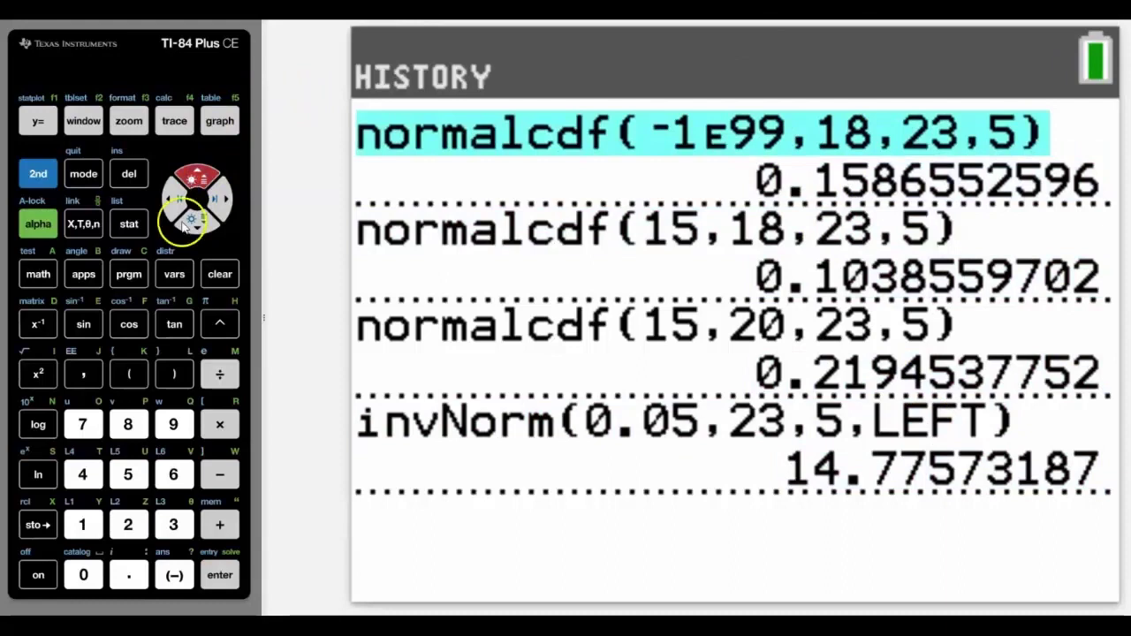
click(219, 574)
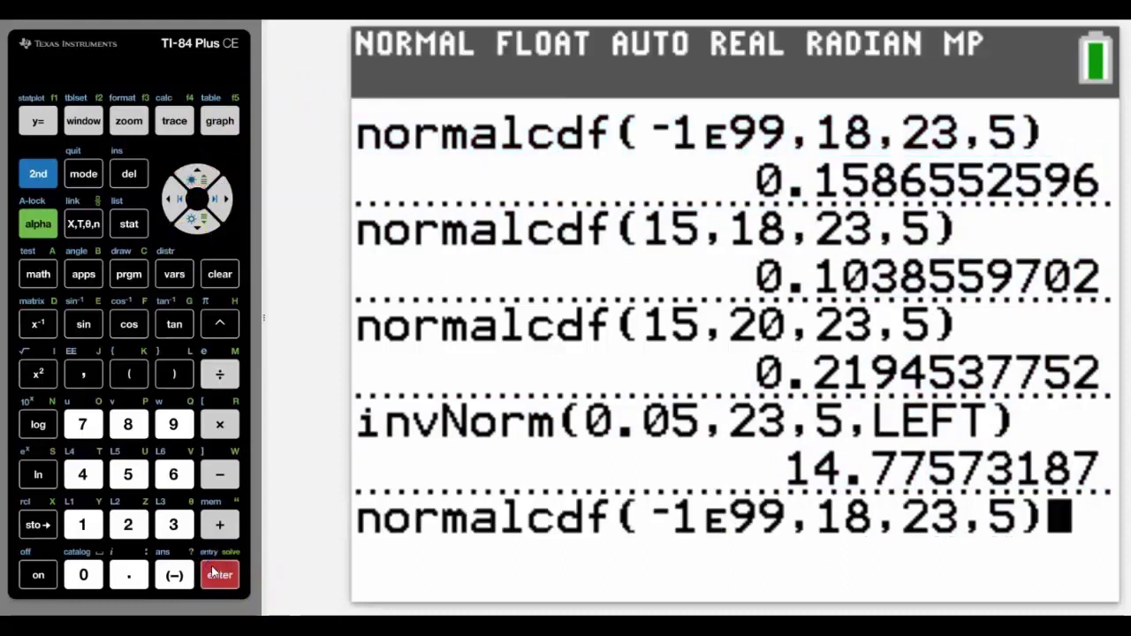
click(219, 576)
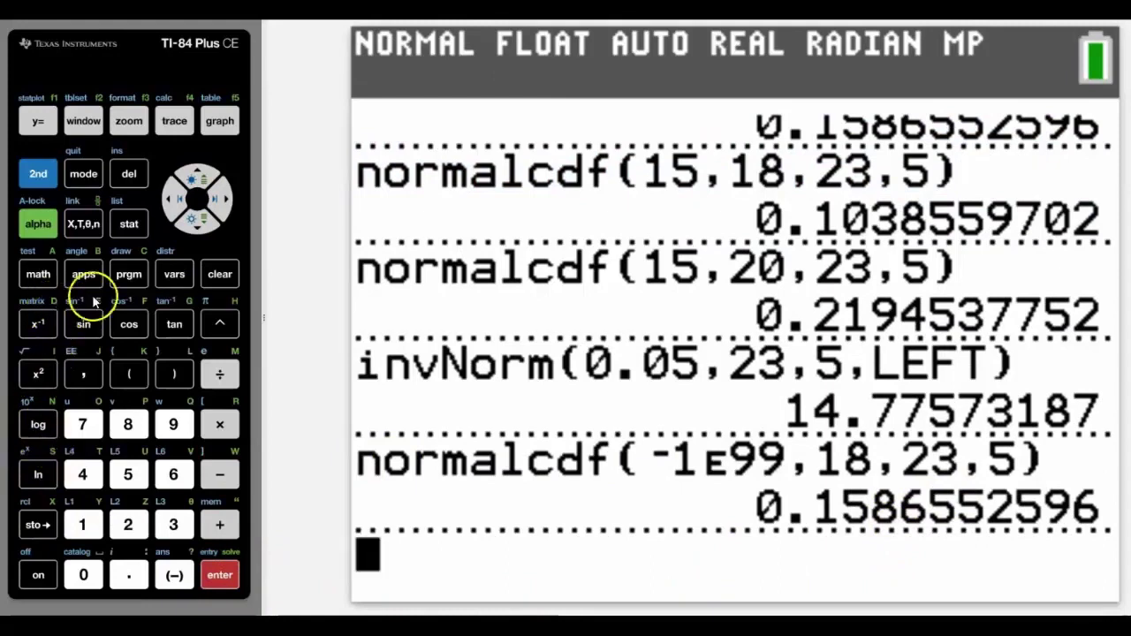
Store the answer 0.1586552596 in variable A.
click(37, 525)
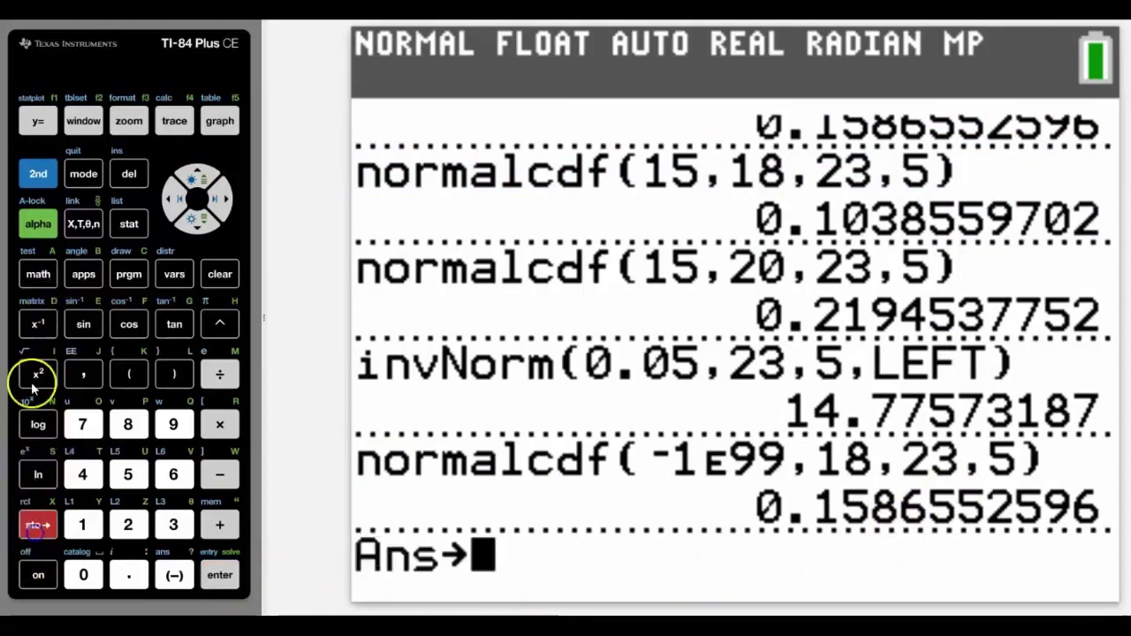
click(41, 223)
click(38, 274)
click(219, 576)
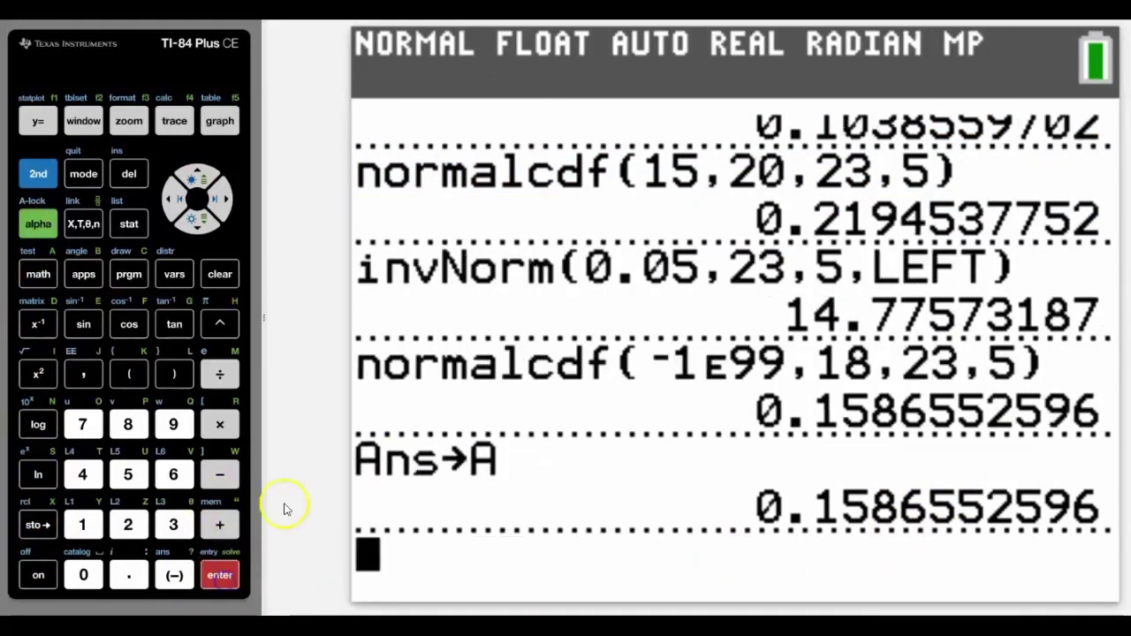
Recall invNorm(0.05,23,5,LEFT), replace 0.05 with A, and evaluate to 18.00000008.
click(198, 179)
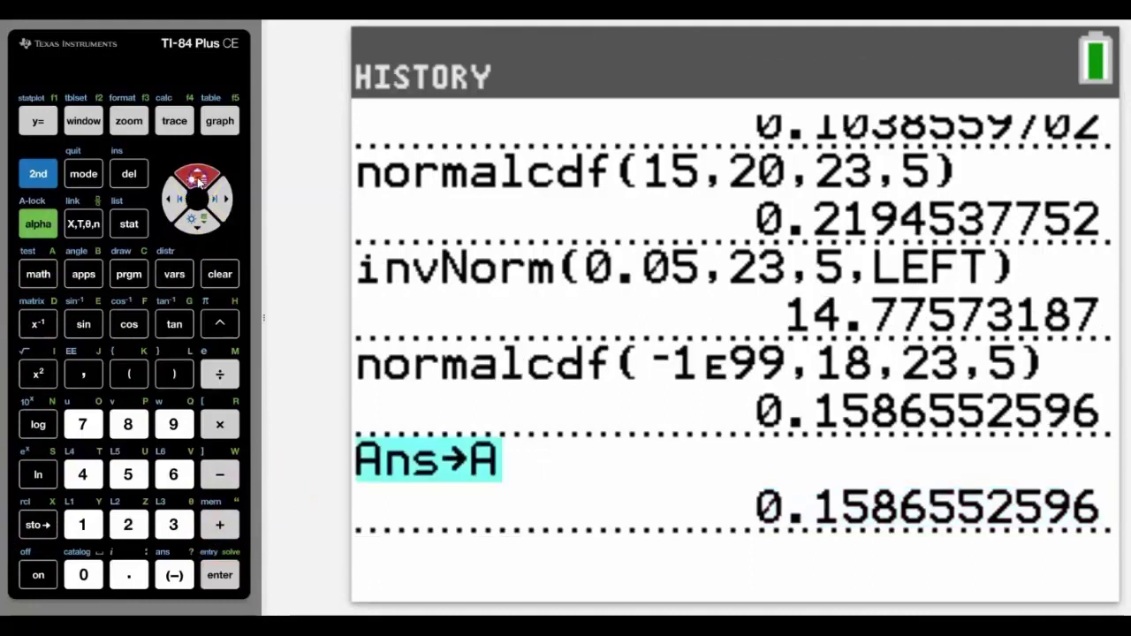
click(196, 177)
click(196, 174)
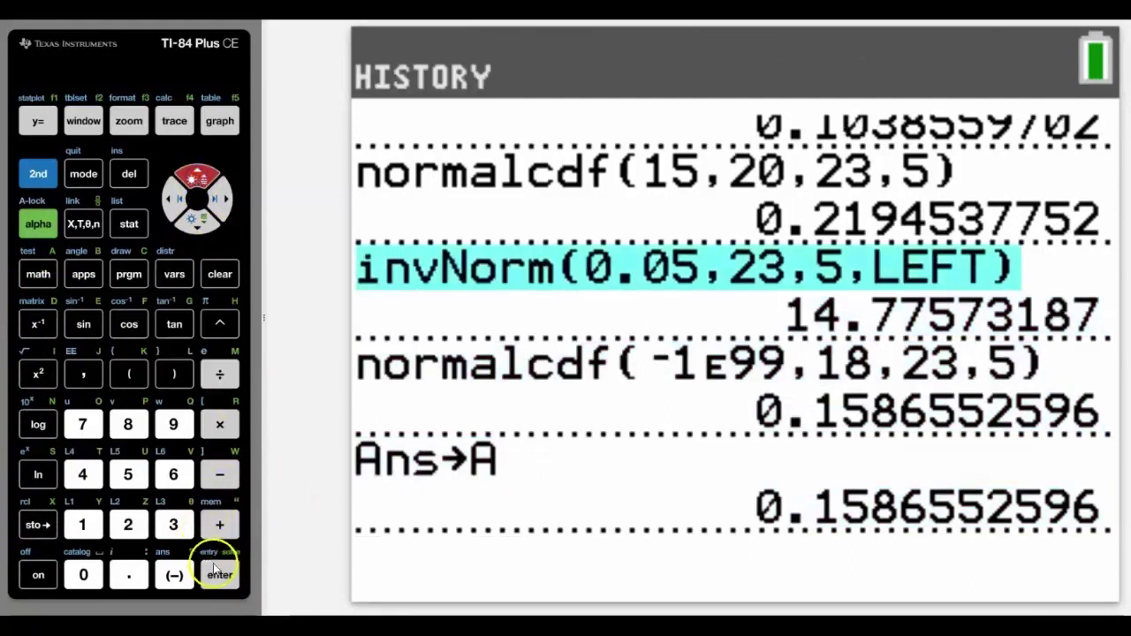
click(215, 573)
click(170, 201)
click(170, 202)
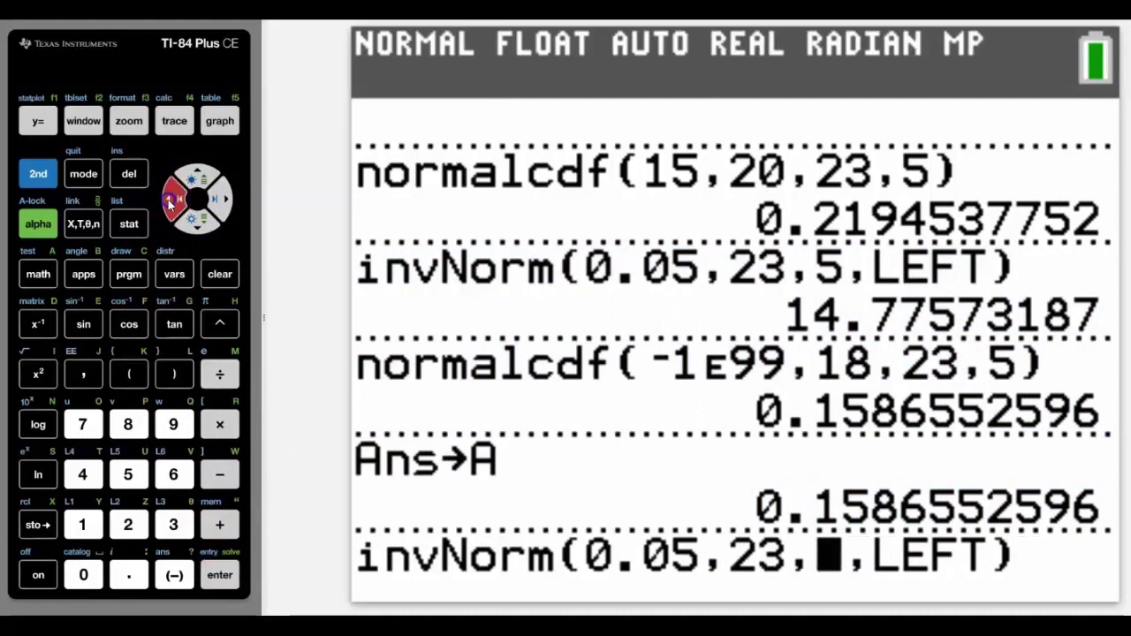
click(172, 202)
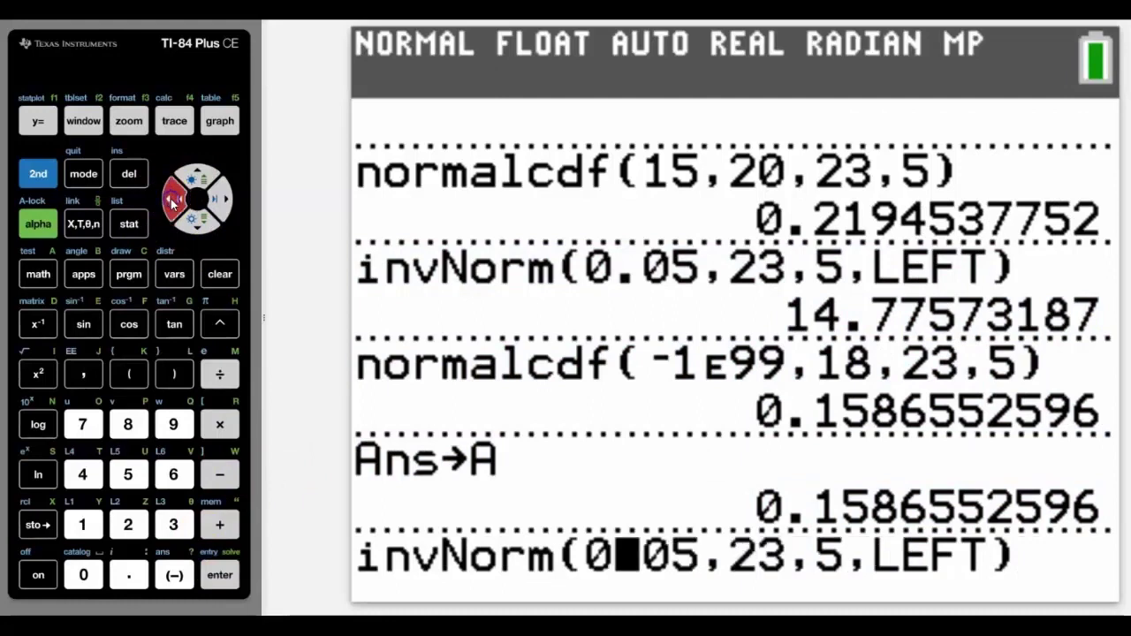
click(33, 188)
click(38, 274)
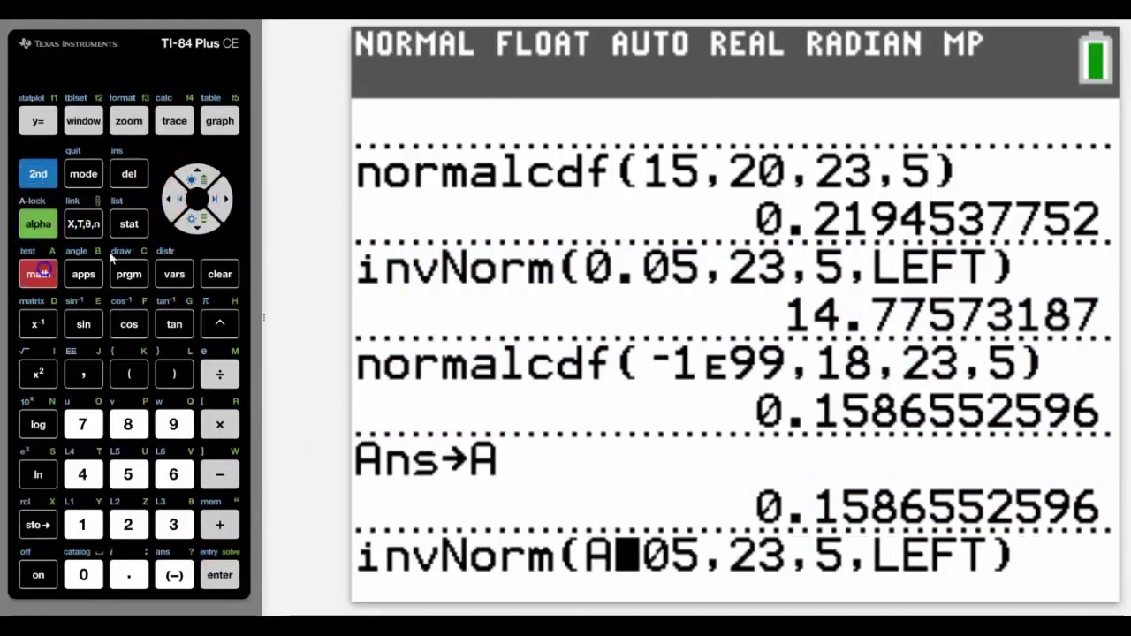
click(126, 176)
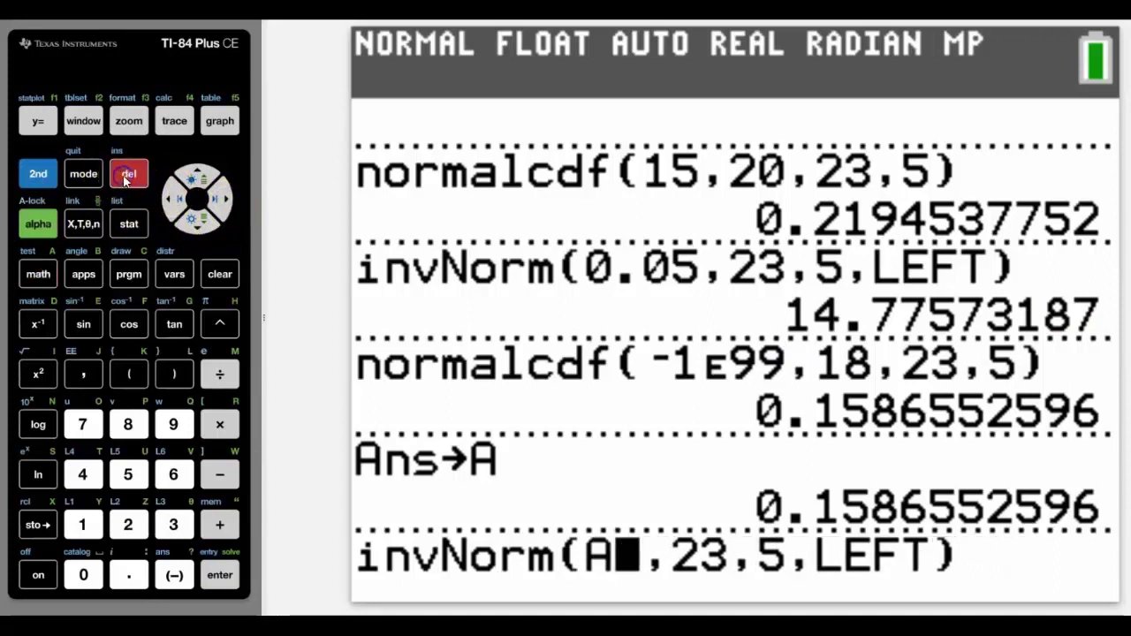
click(127, 175)
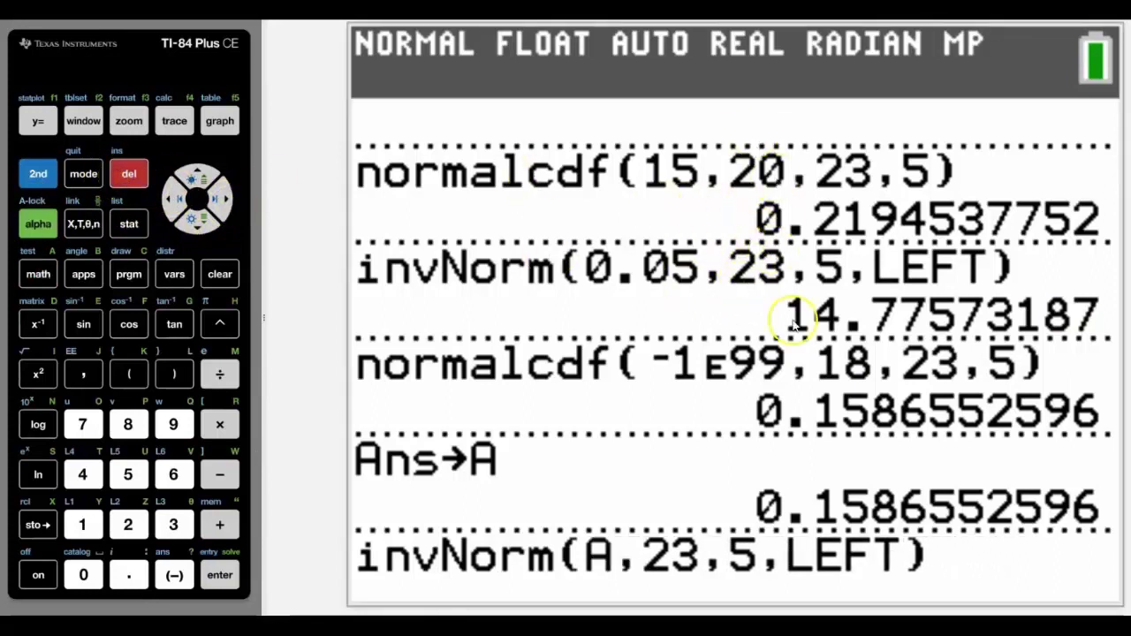
click(221, 579)
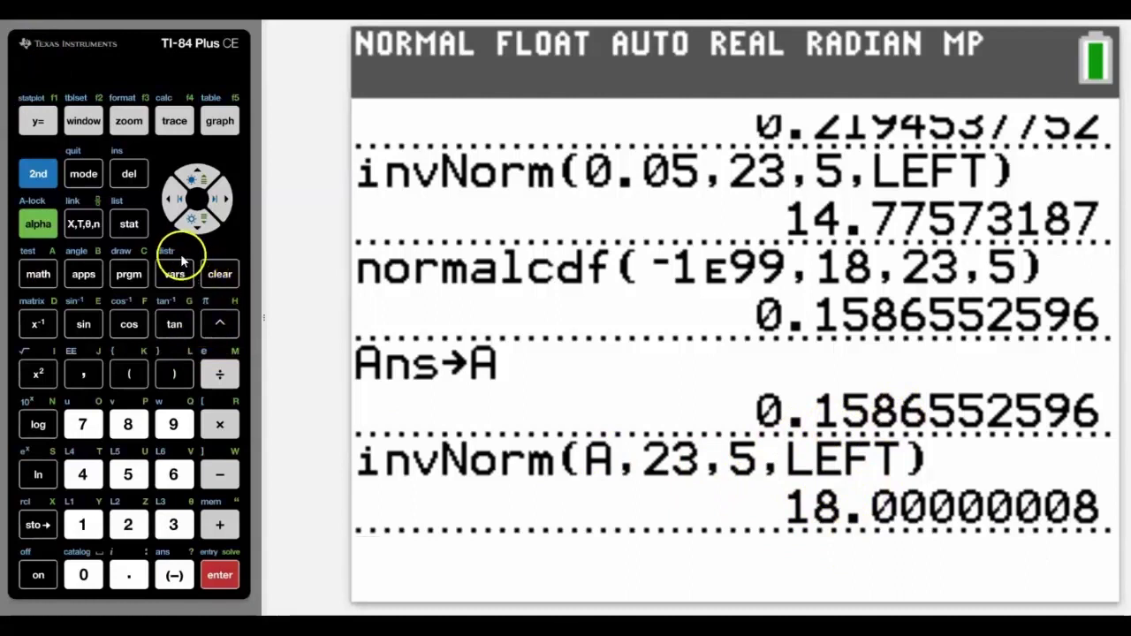
click(219, 121)
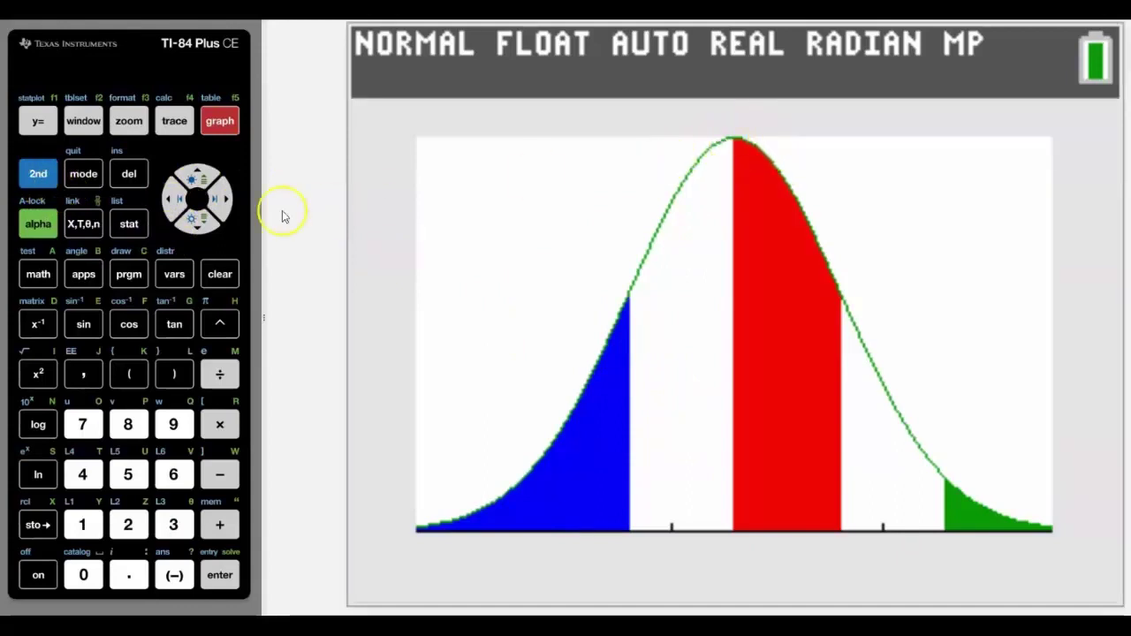
click(39, 176)
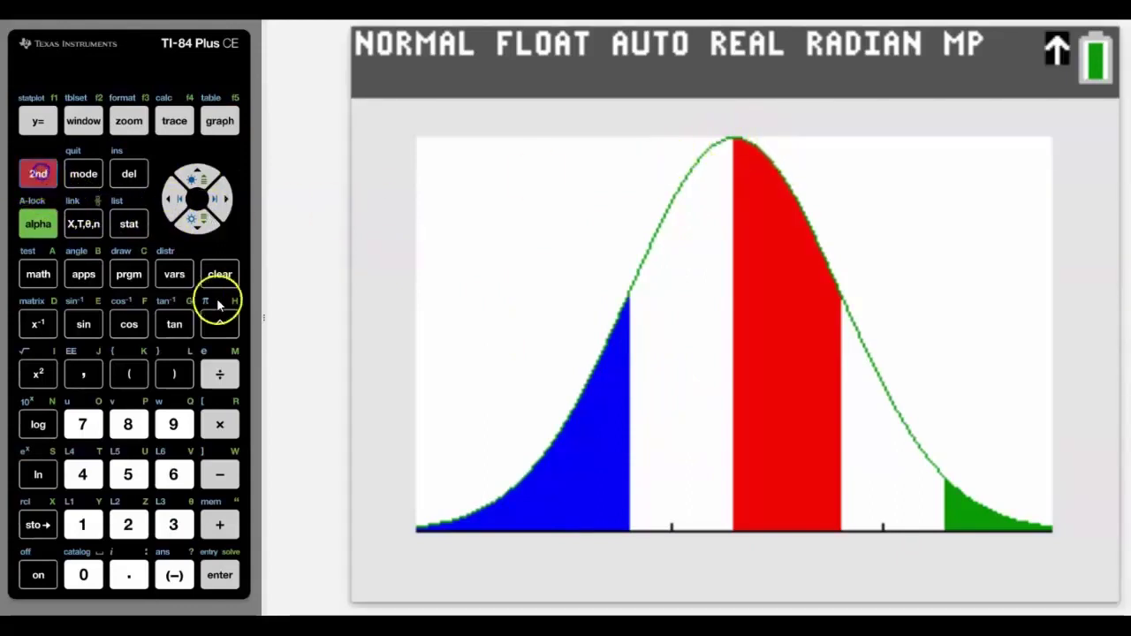
Clear a stray normalpdf( entry and open the normalpdf wizard.
click(190, 279)
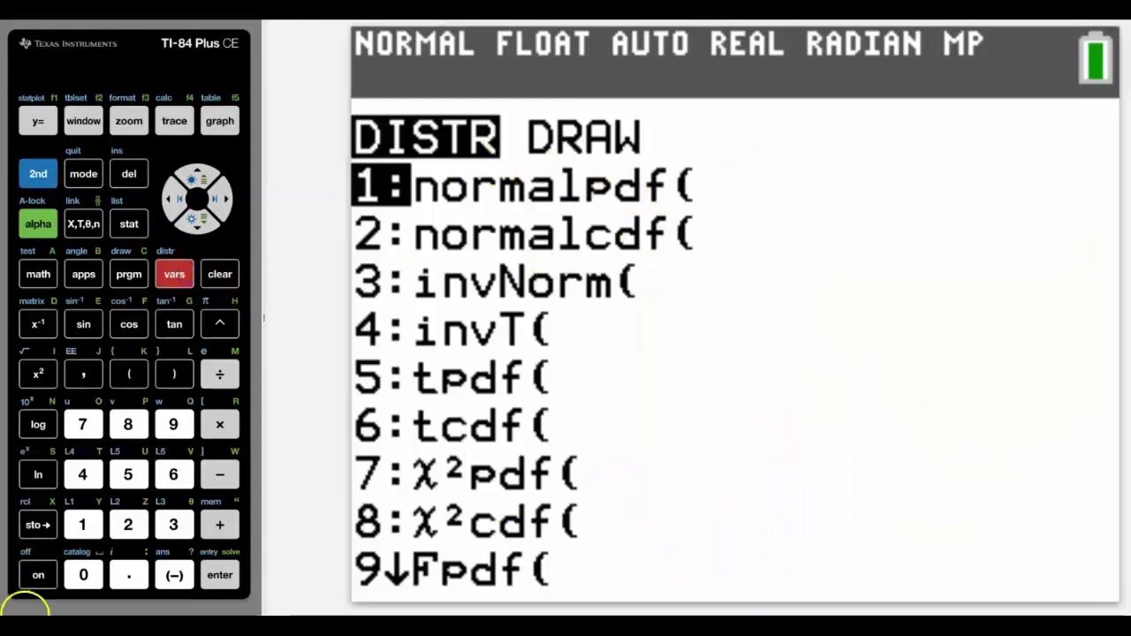
click(82, 531)
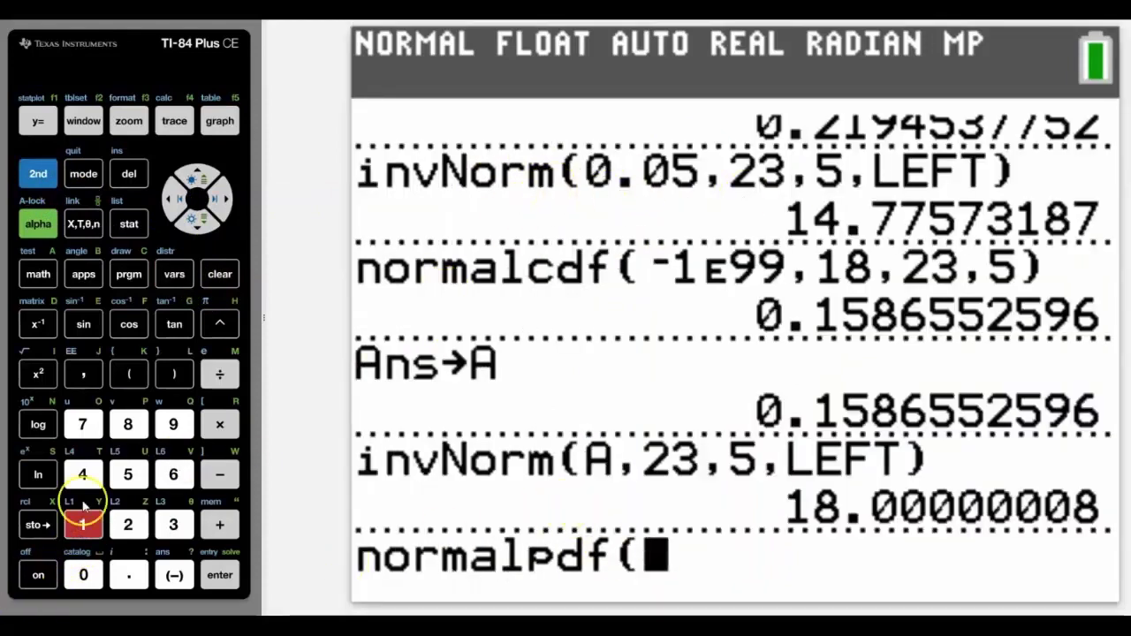
click(220, 275)
click(174, 274)
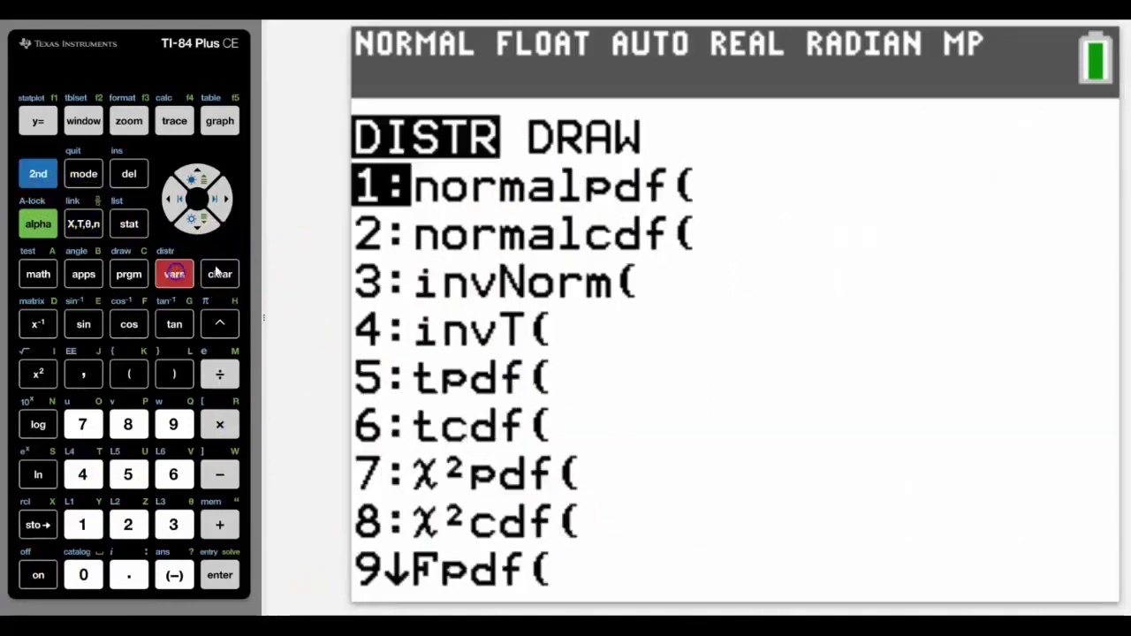
click(84, 530)
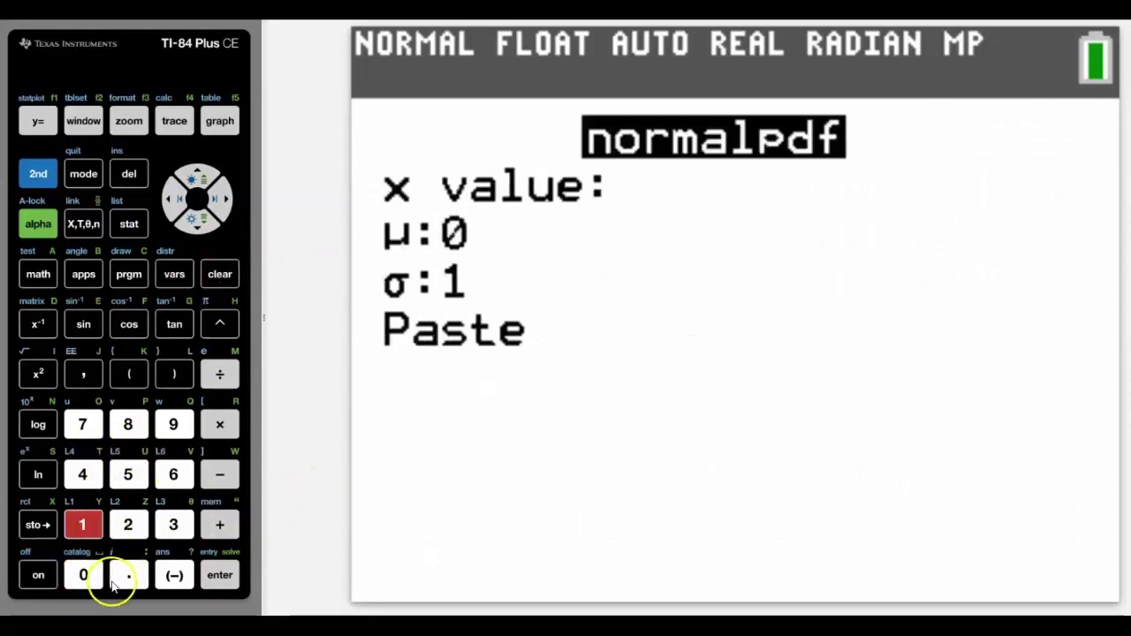
Enter x 23, μ 23, σ 5 and evaluate normalpdf to 0.0797884561.
click(133, 527)
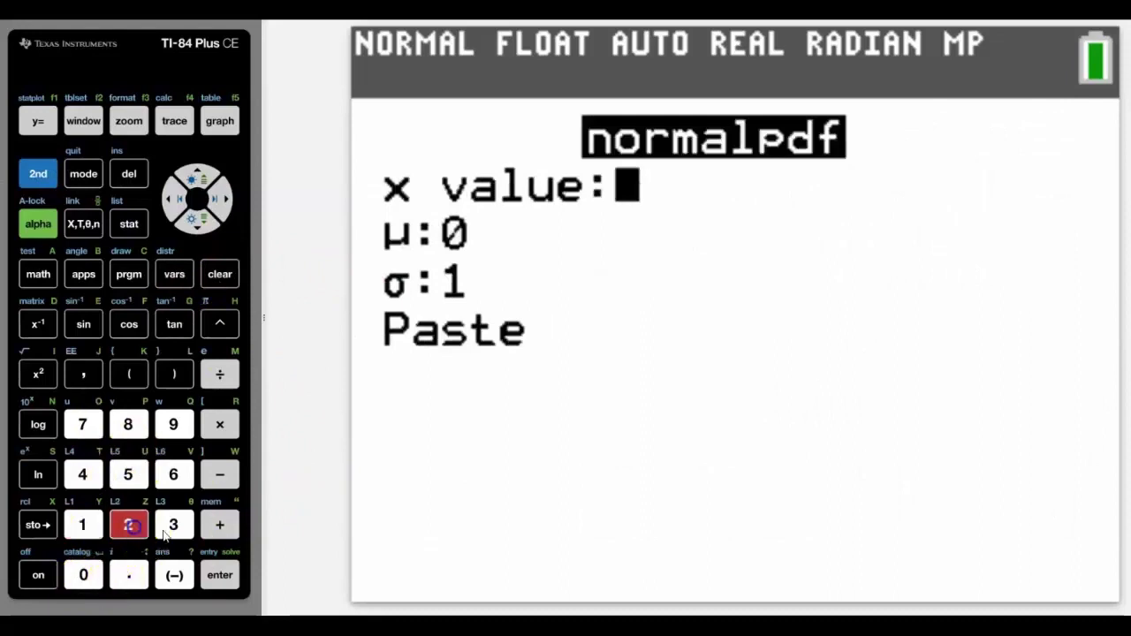
click(173, 525)
click(220, 576)
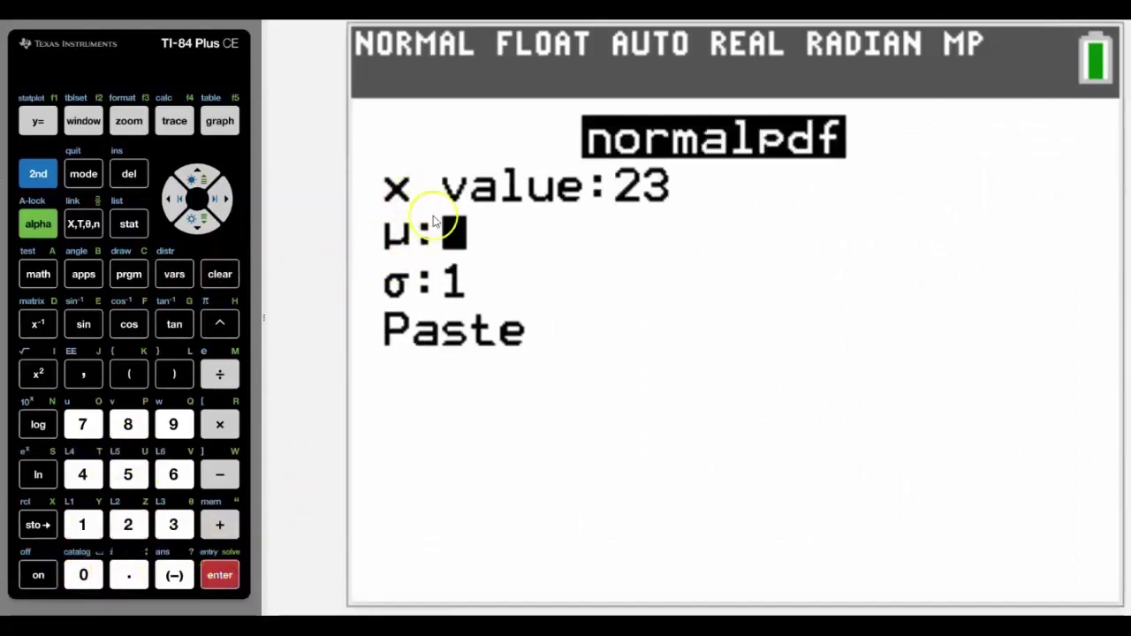
click(133, 527)
click(173, 525)
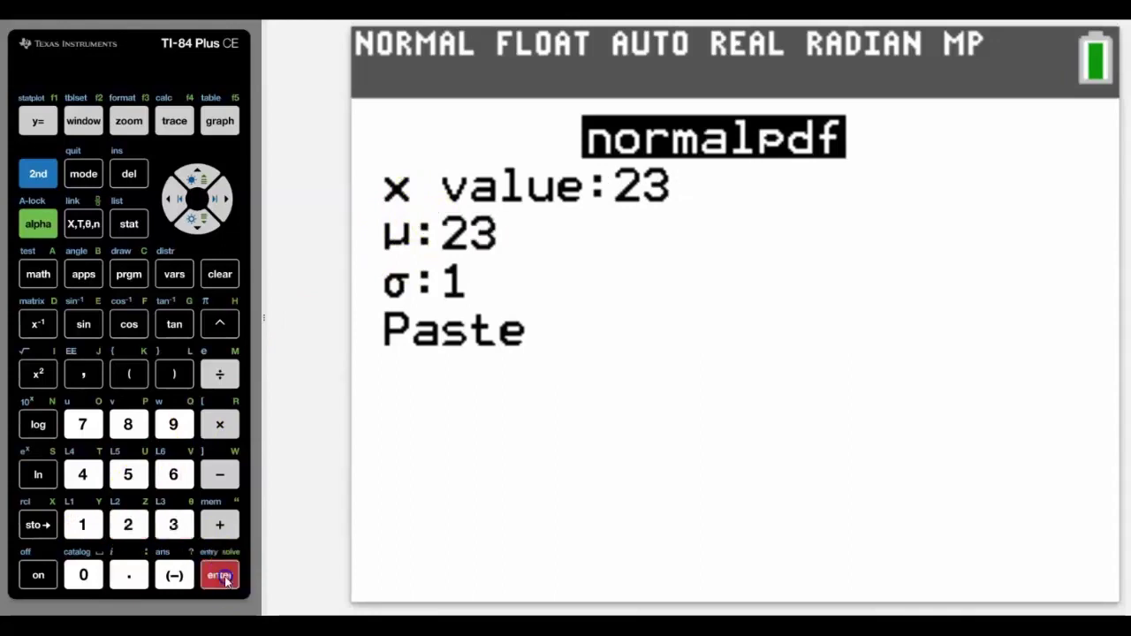
click(220, 576)
click(128, 477)
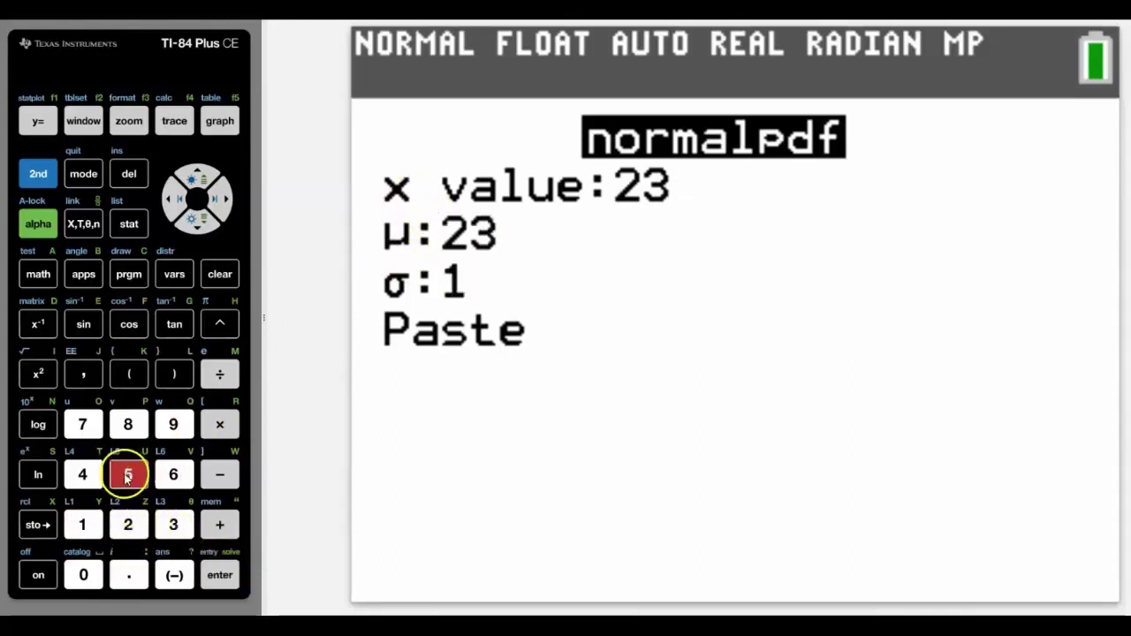
click(221, 576)
click(231, 576)
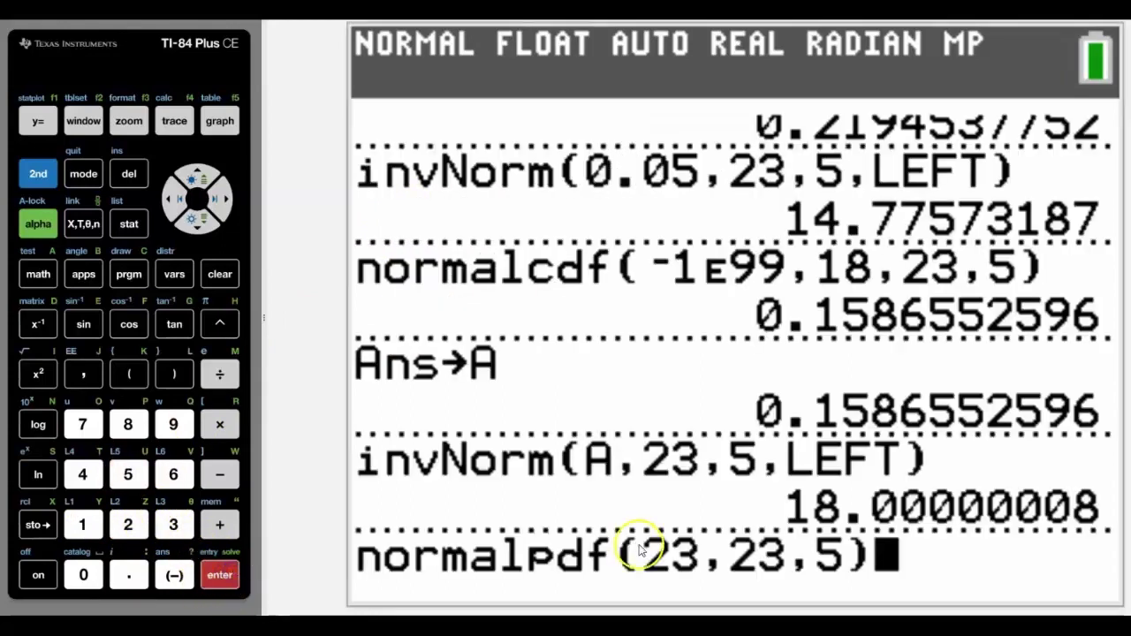
click(228, 575)
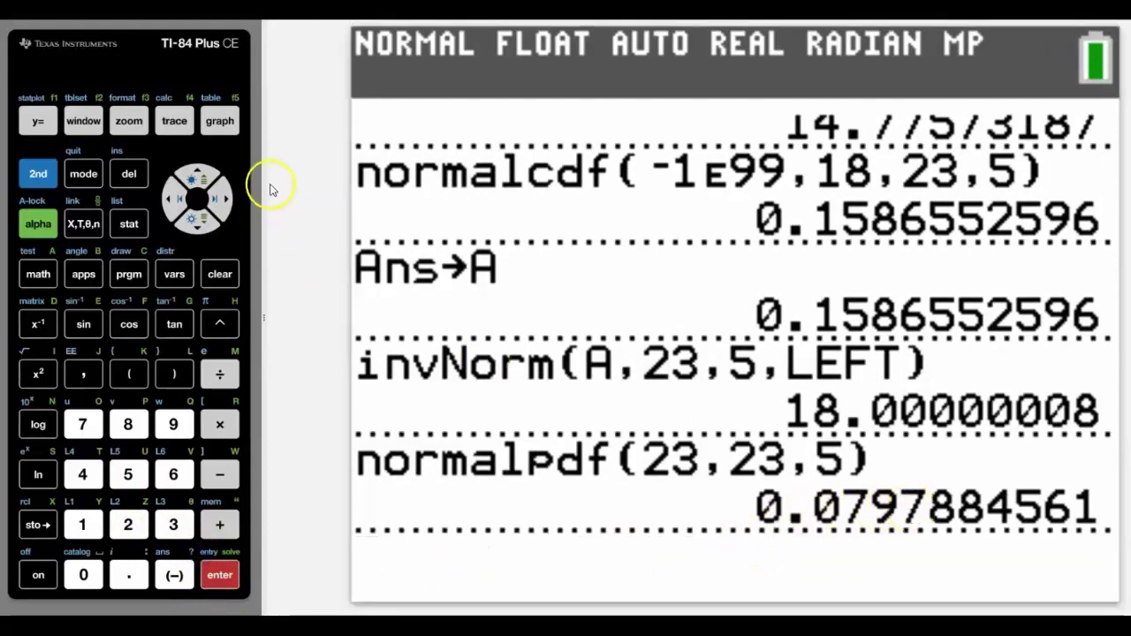
View the bell-curve graph and its window settings, with Xmin 8.
click(220, 121)
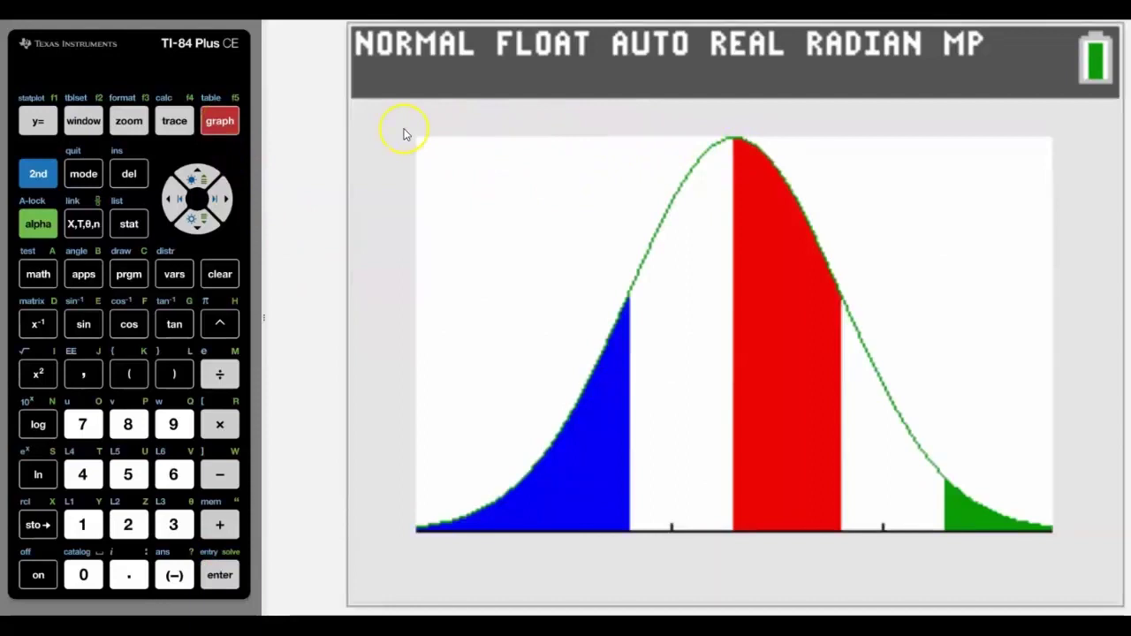
click(84, 121)
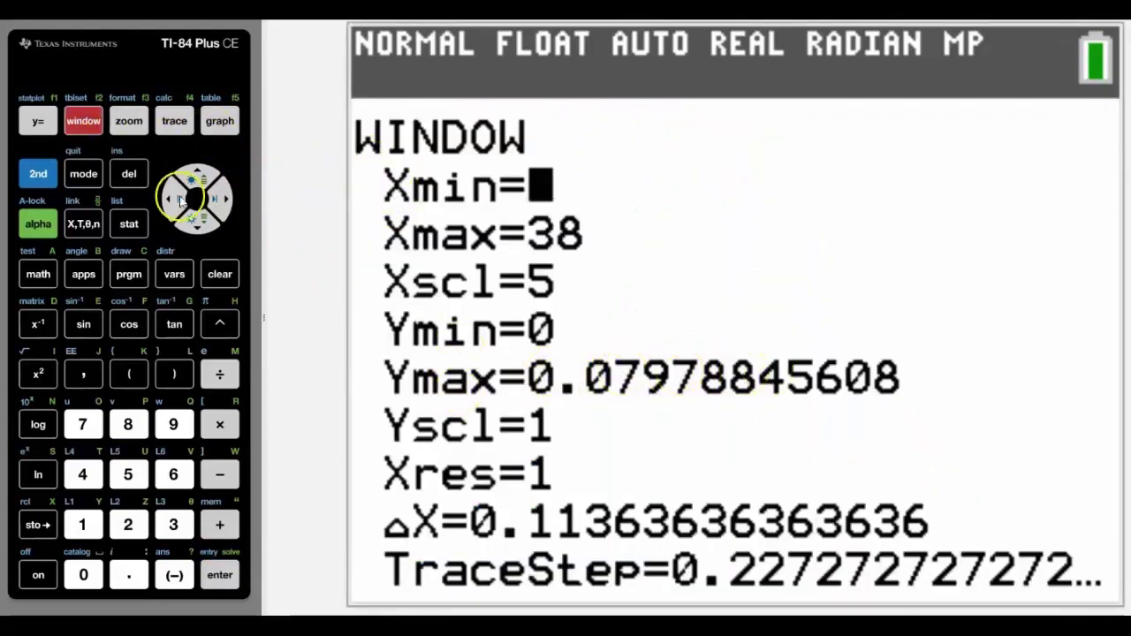
click(42, 171)
Open ShadeNorm from the DISTR DRAW menu and enter lower bound 20.
click(174, 274)
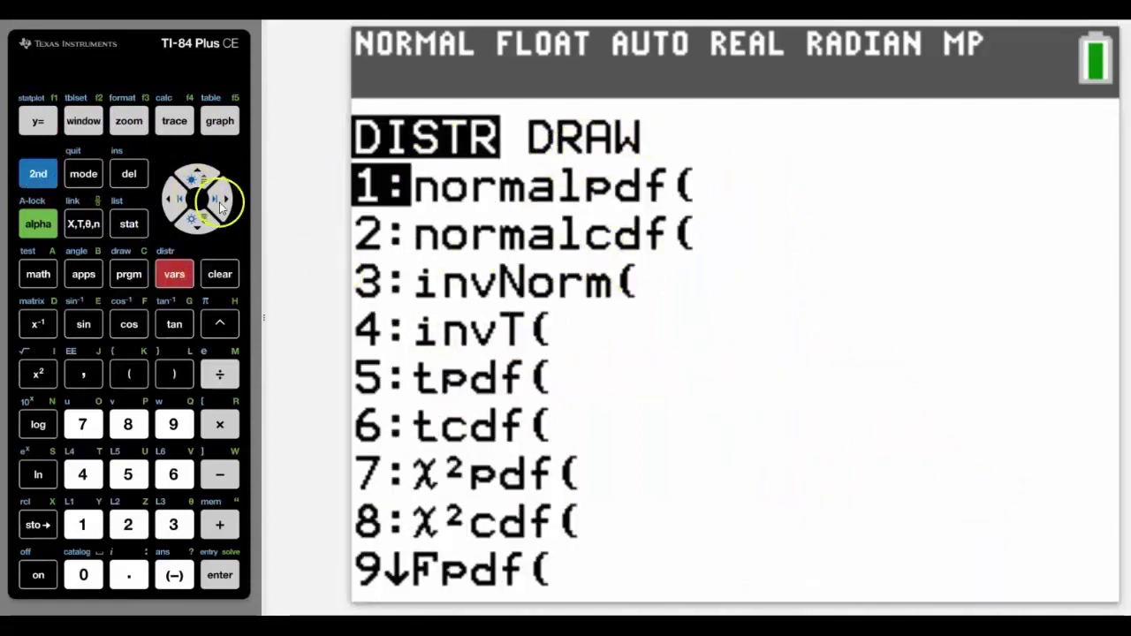
key(Right)
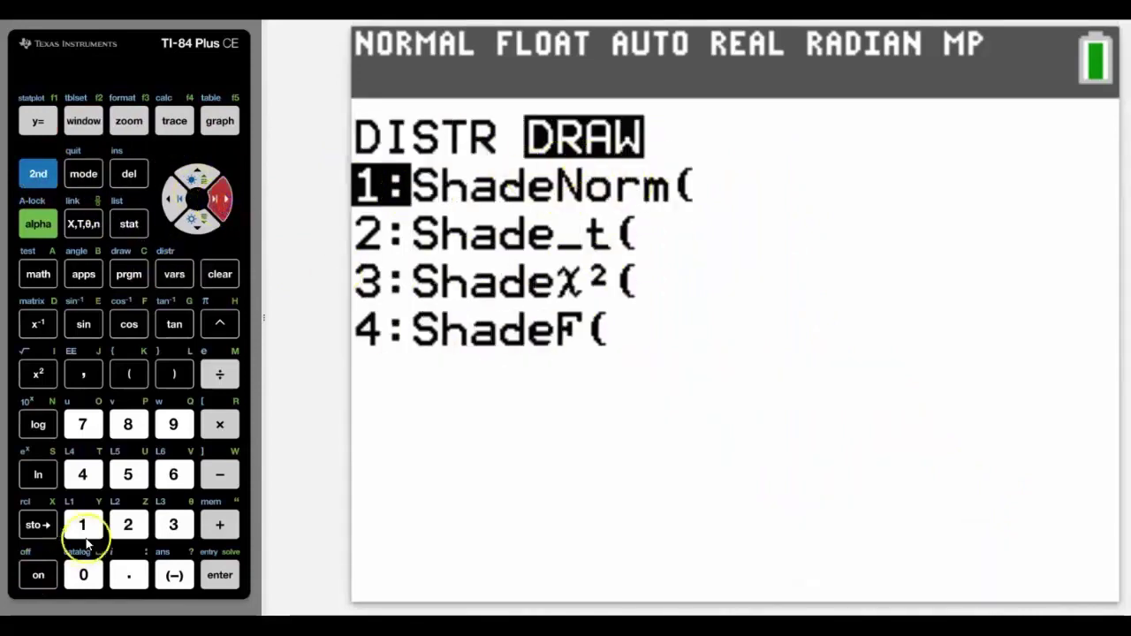
click(84, 534)
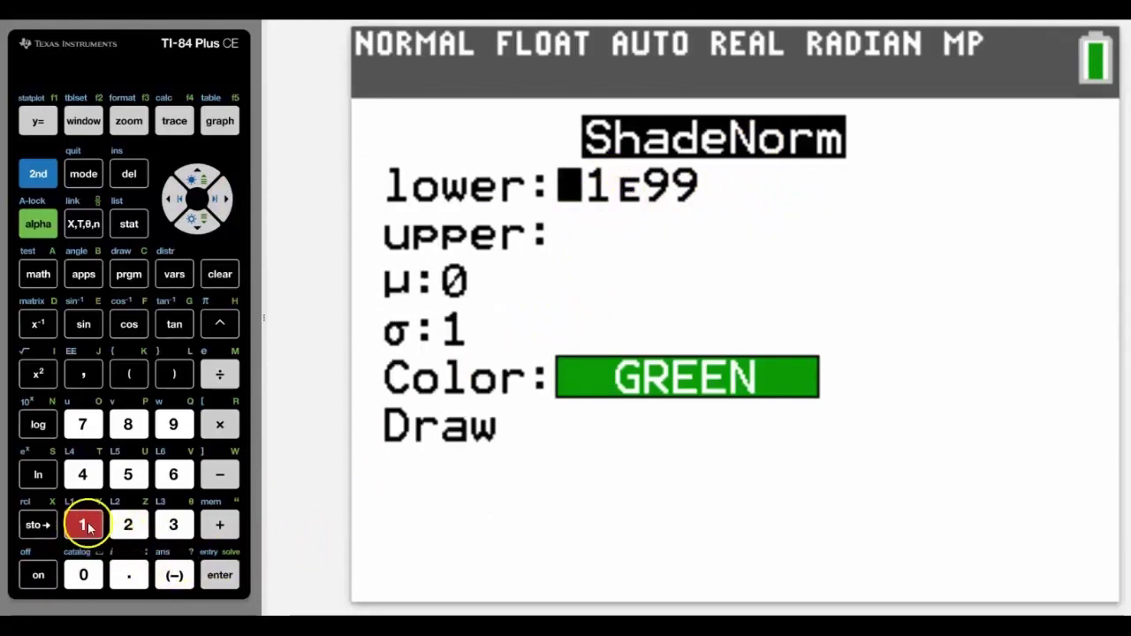
click(127, 525)
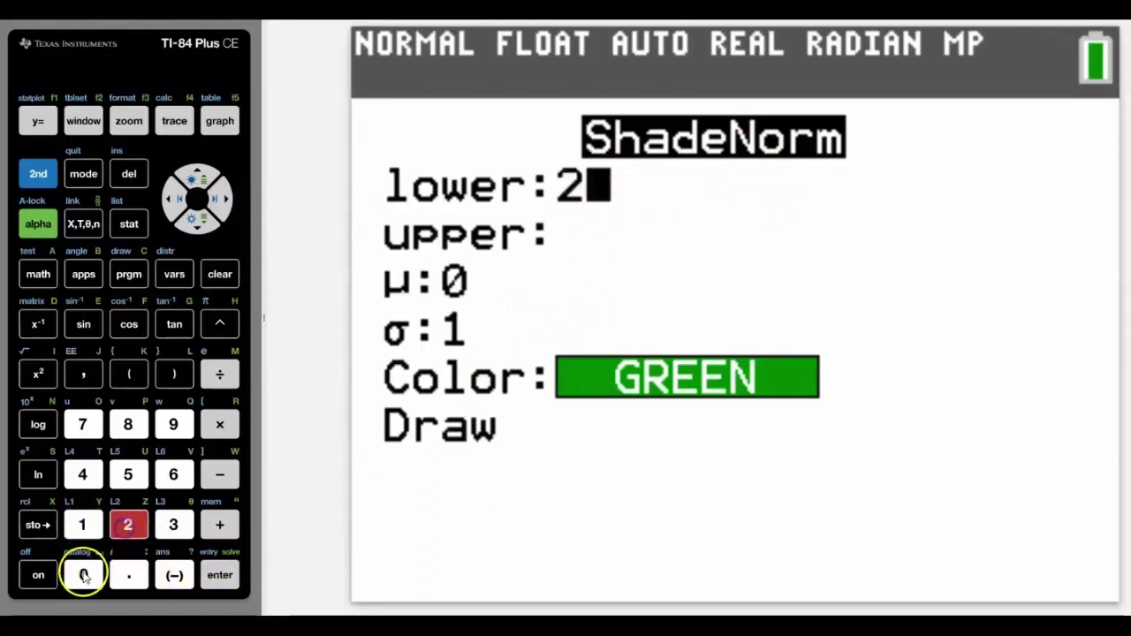
click(83, 575)
click(219, 574)
Set upper 24, μ 23, σ 5 and colour MAGENTA in ShadeNorm.
click(115, 525)
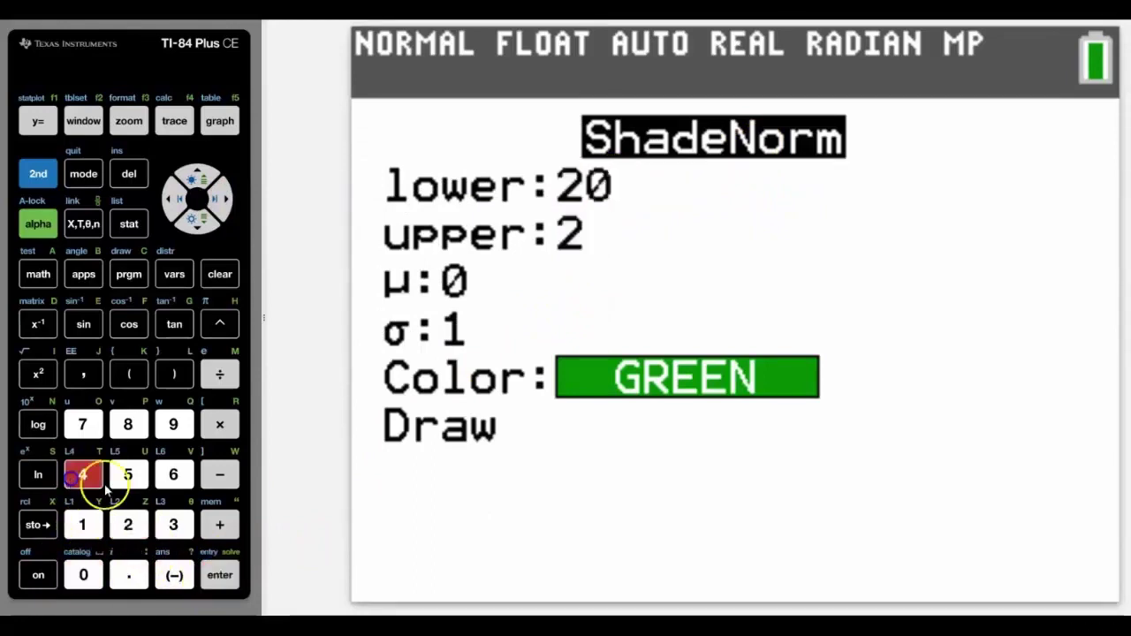
click(83, 475)
click(219, 574)
click(128, 525)
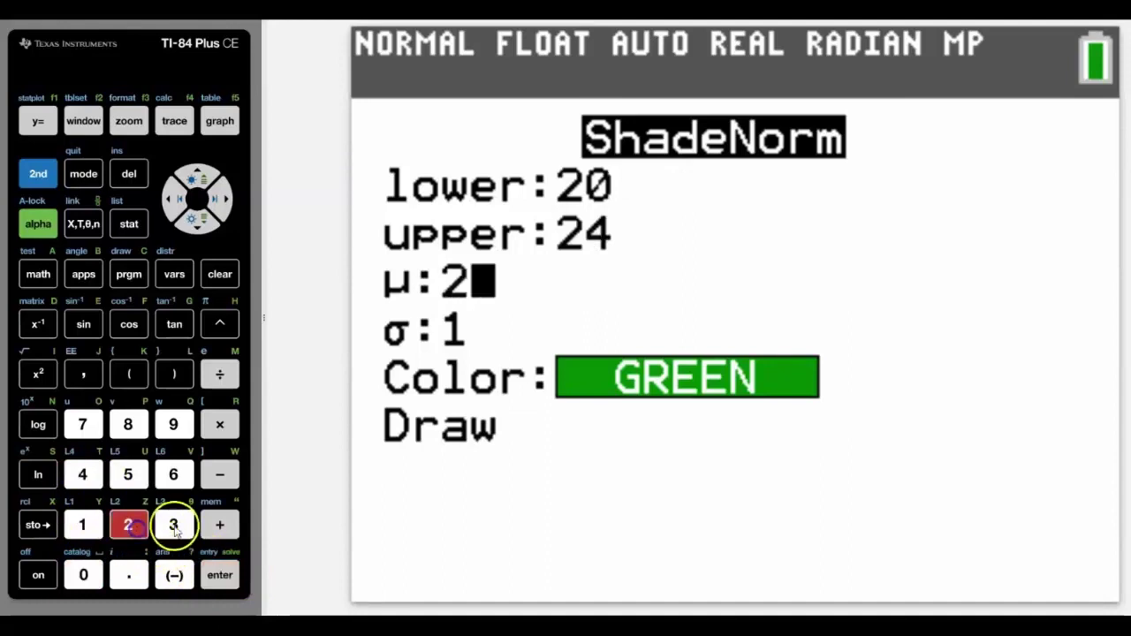
click(173, 525)
click(219, 575)
click(128, 474)
click(219, 574)
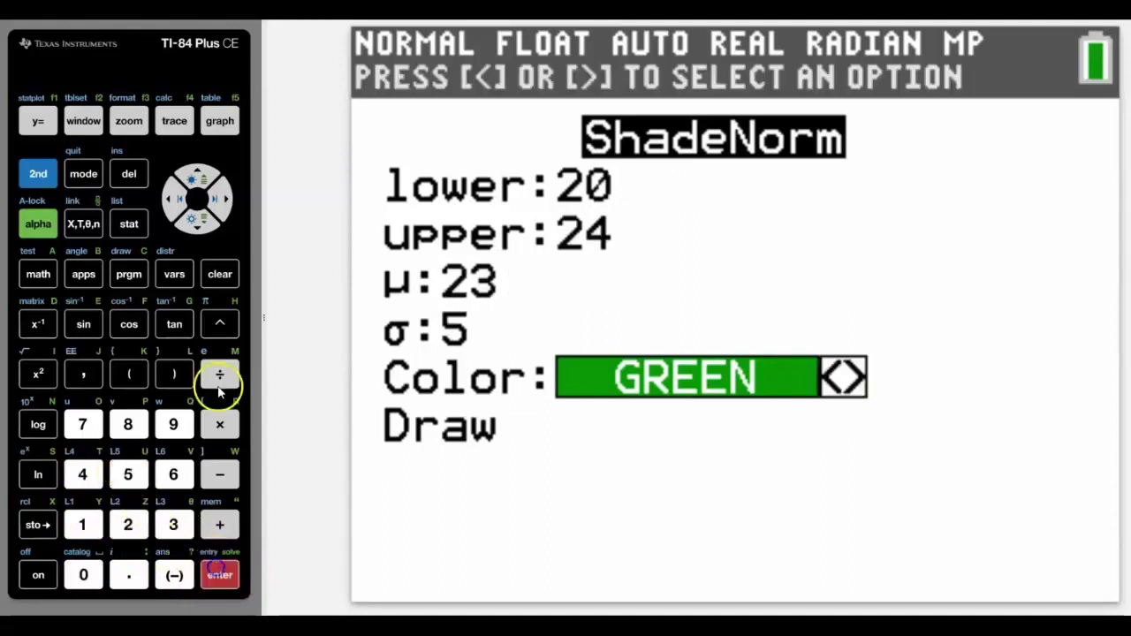
click(177, 204)
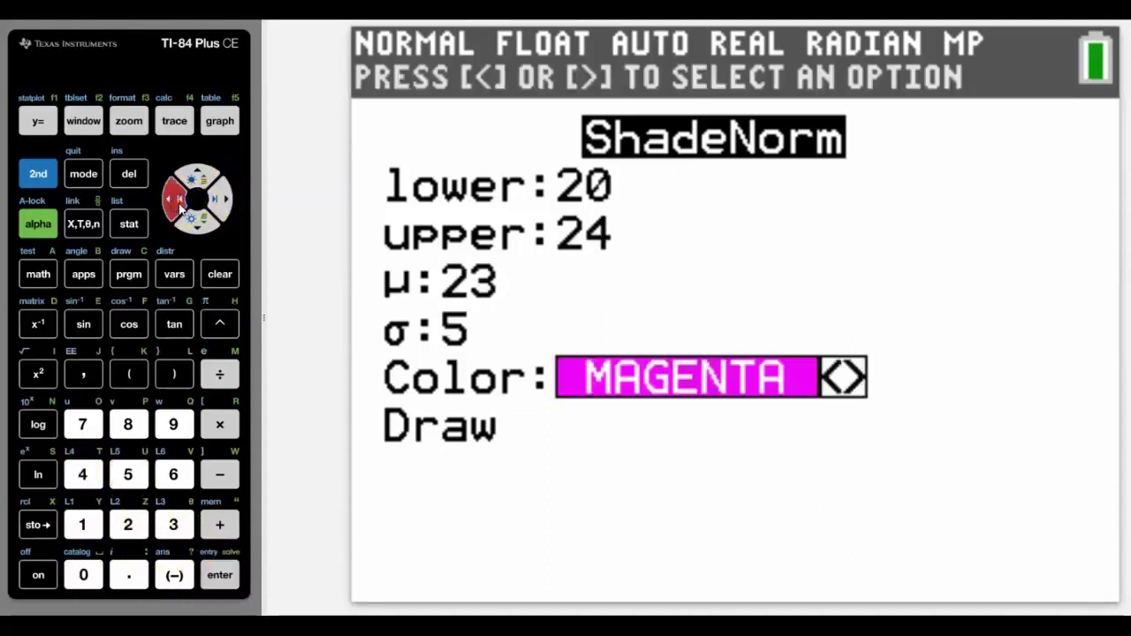
Draw the magenta 20–24 region on the bell curve, giving Area=0.30501.
click(219, 576)
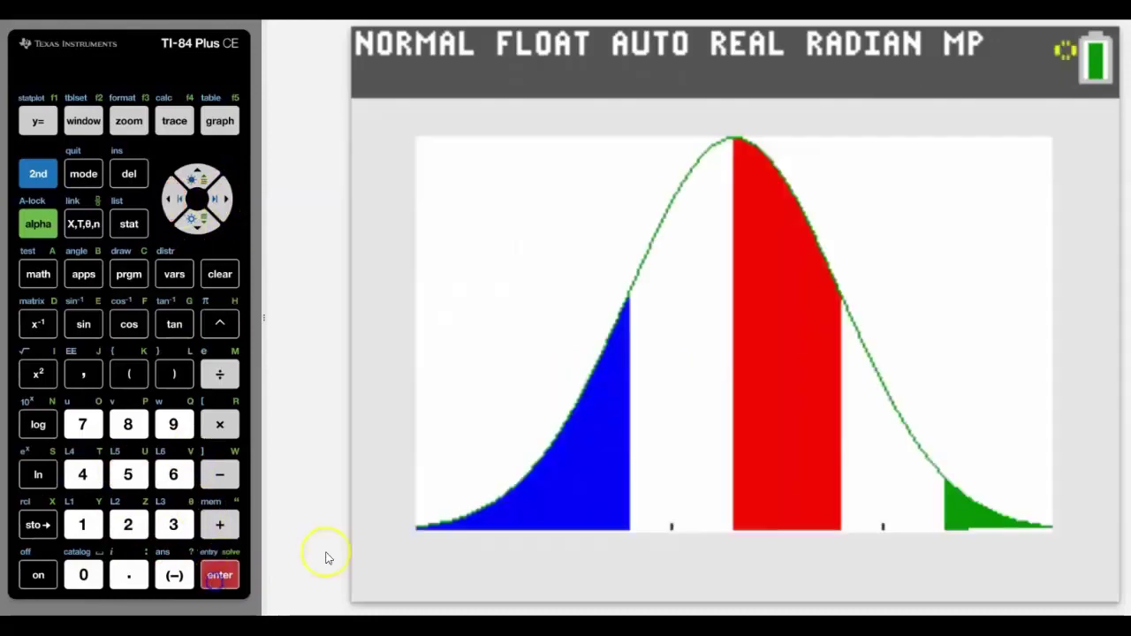